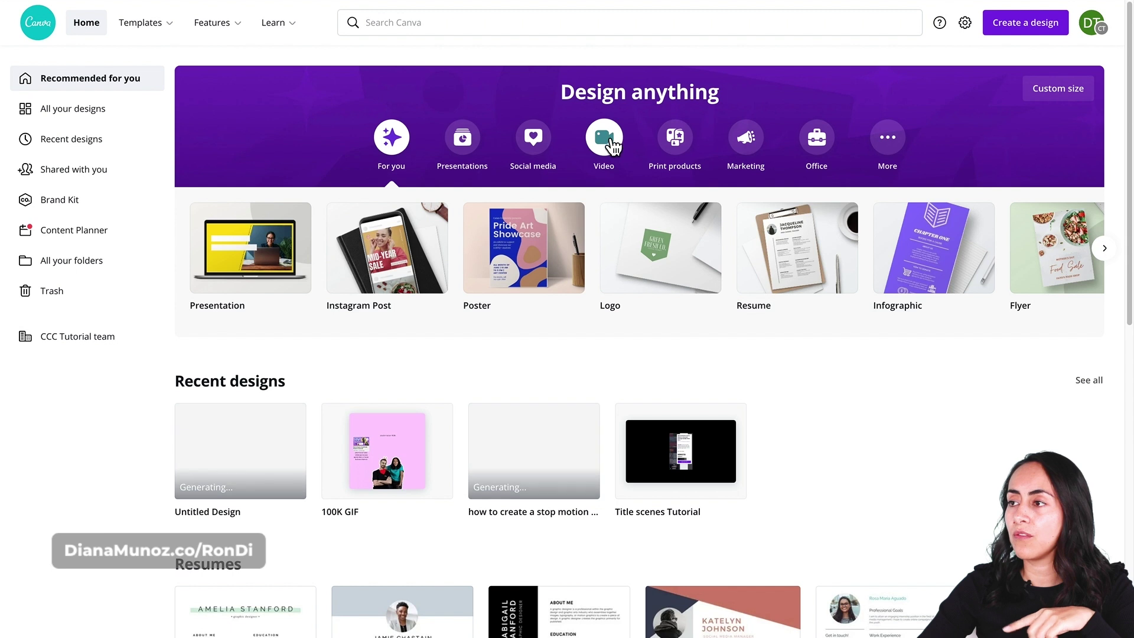
- Start a blank Facebook Video design and place the uploaded cutout photo of the couple at the bottom centre of the page
click(613, 147)
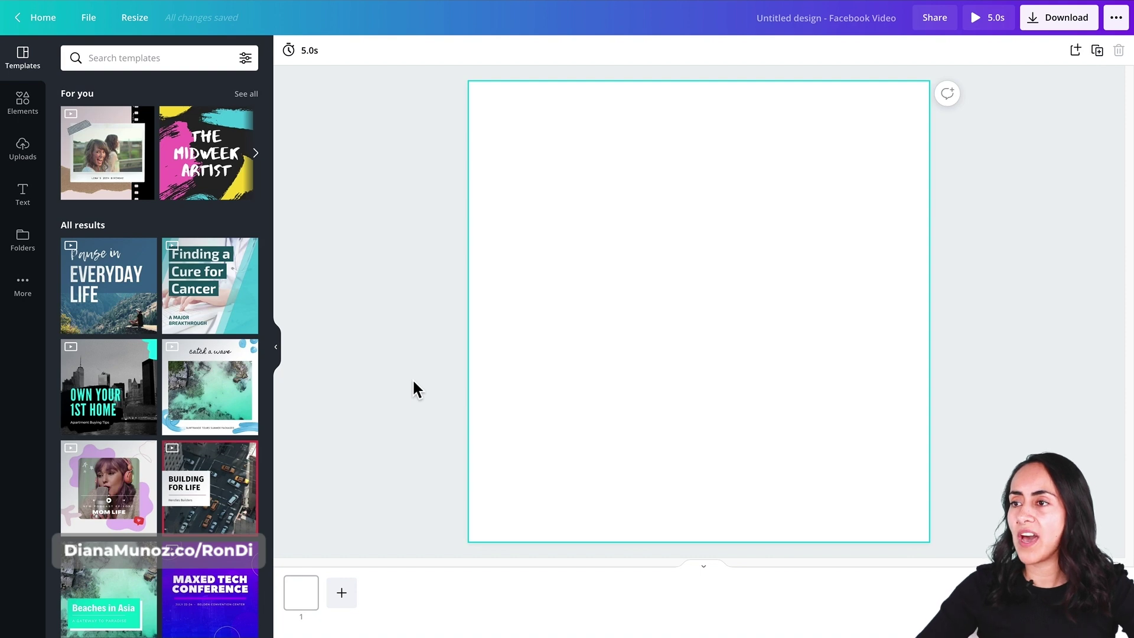
click(30, 154)
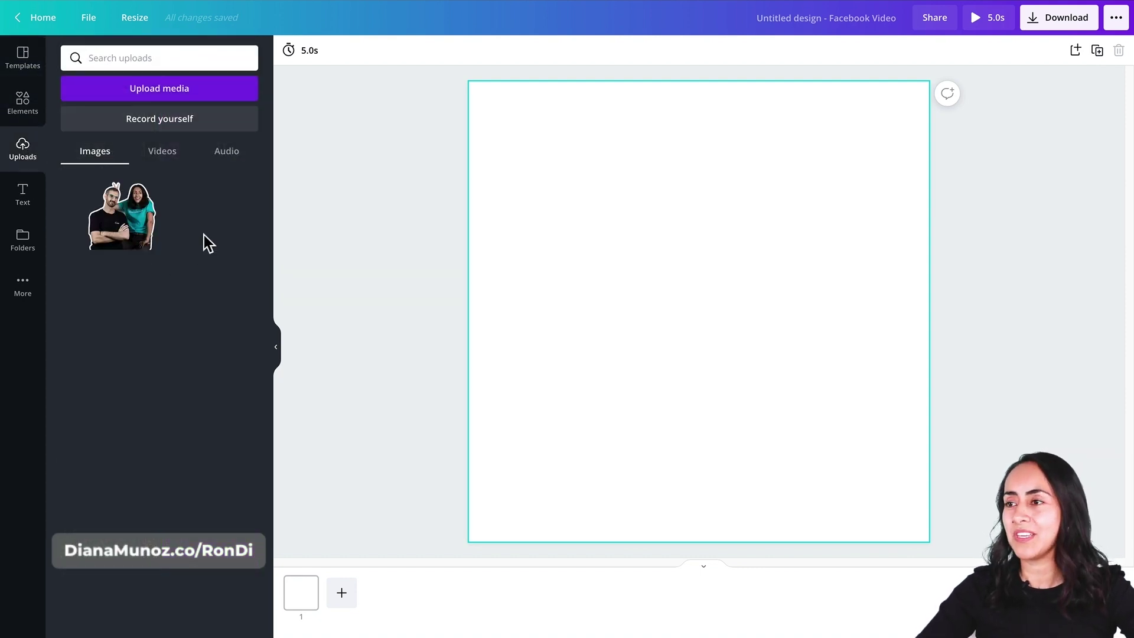
click(127, 212)
drag(757, 344, 754, 461)
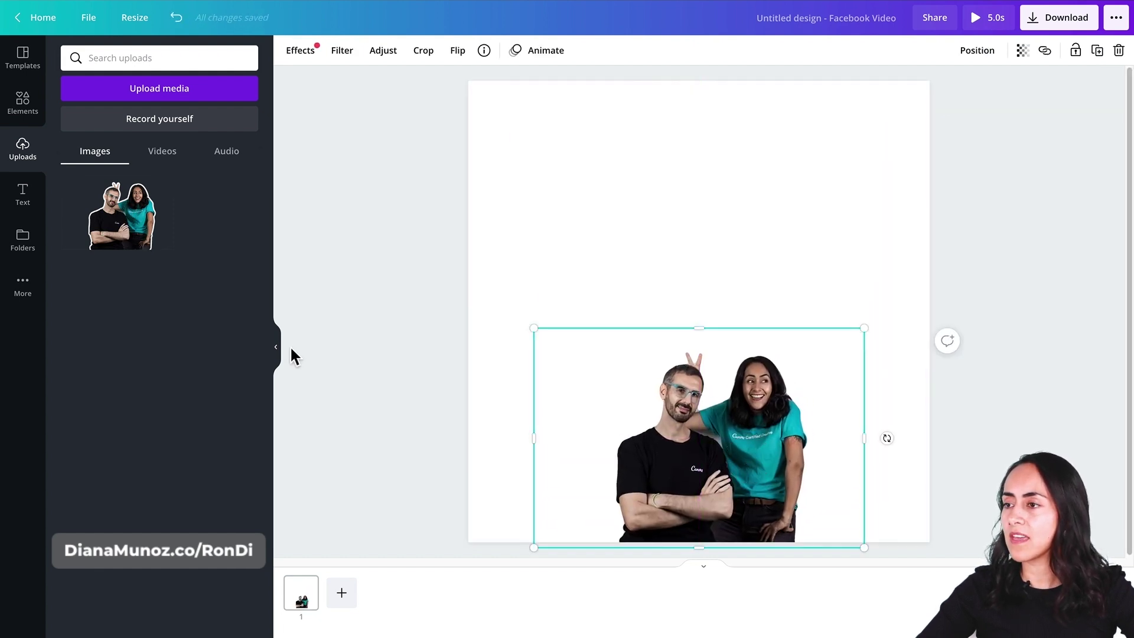
click(278, 348)
- Set the page background to the default pink, and lighten it to the custom shade #FF8CD3
click(538, 148)
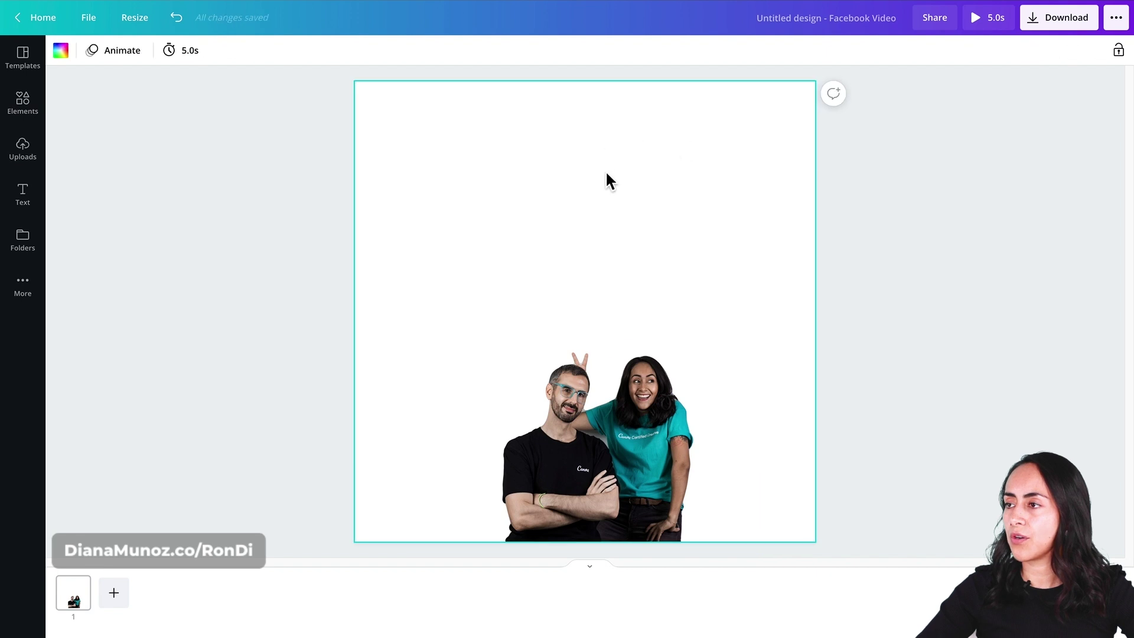
click(61, 52)
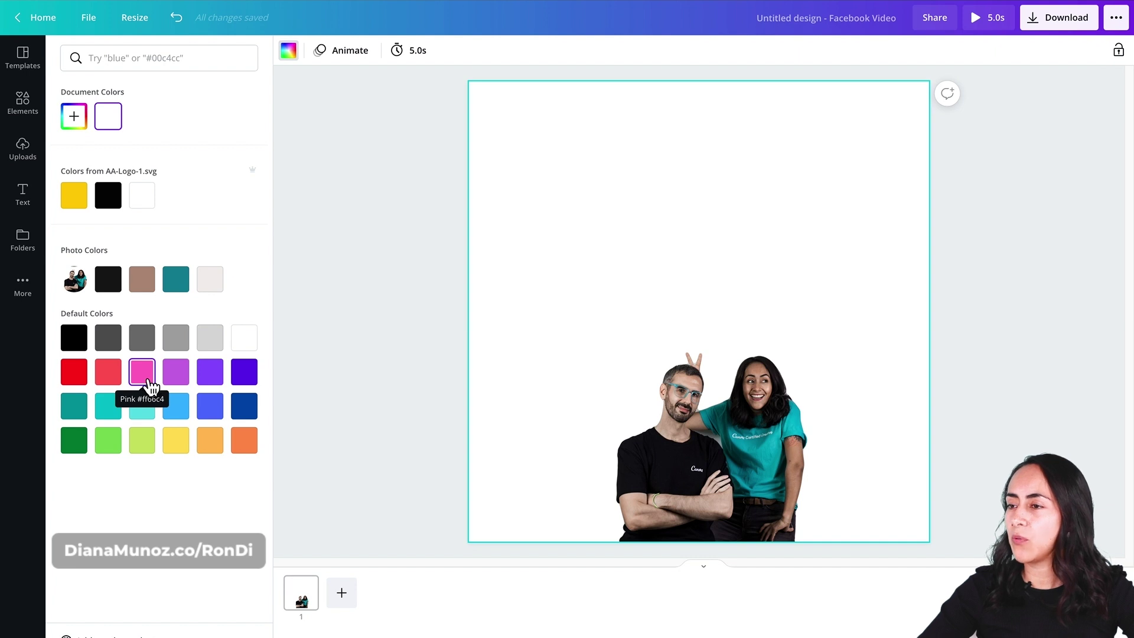
click(148, 384)
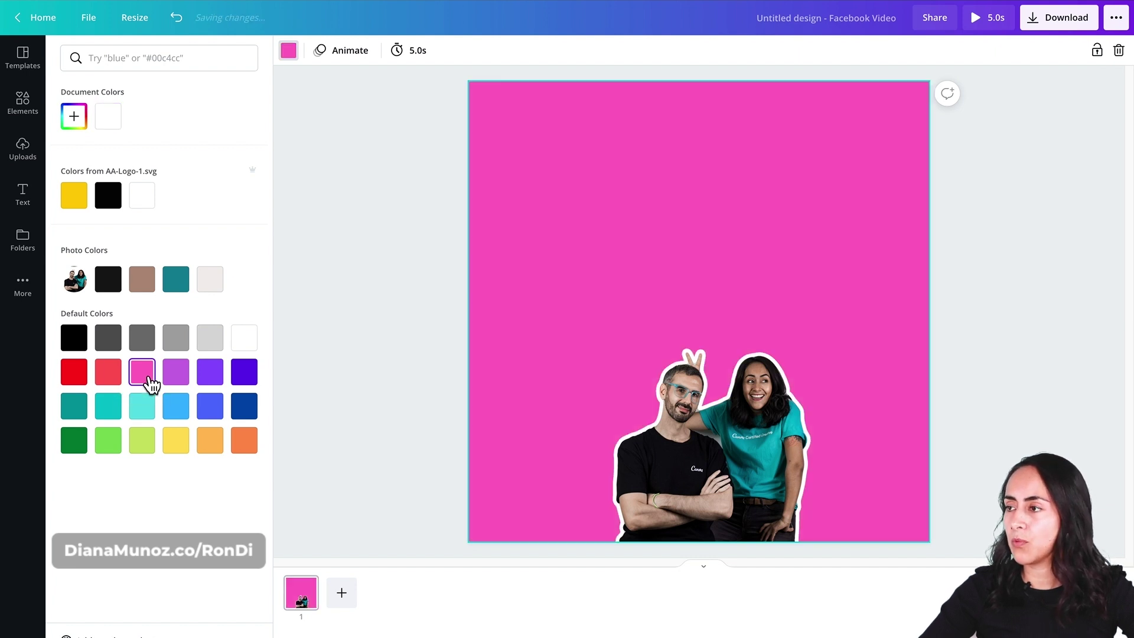
click(85, 120)
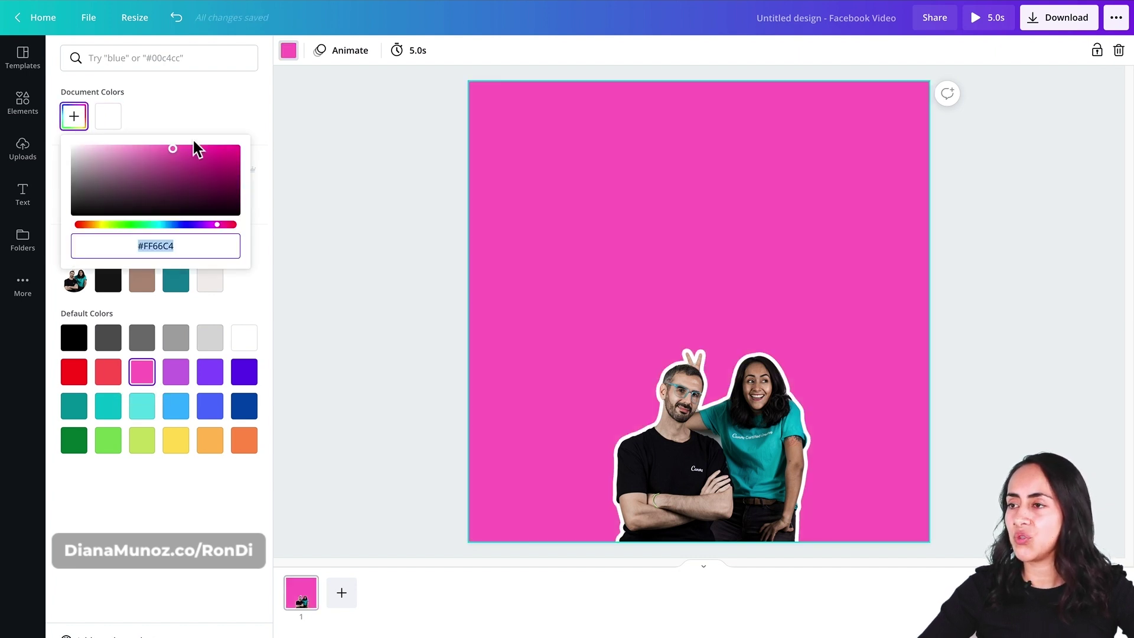
drag(179, 151, 151, 145)
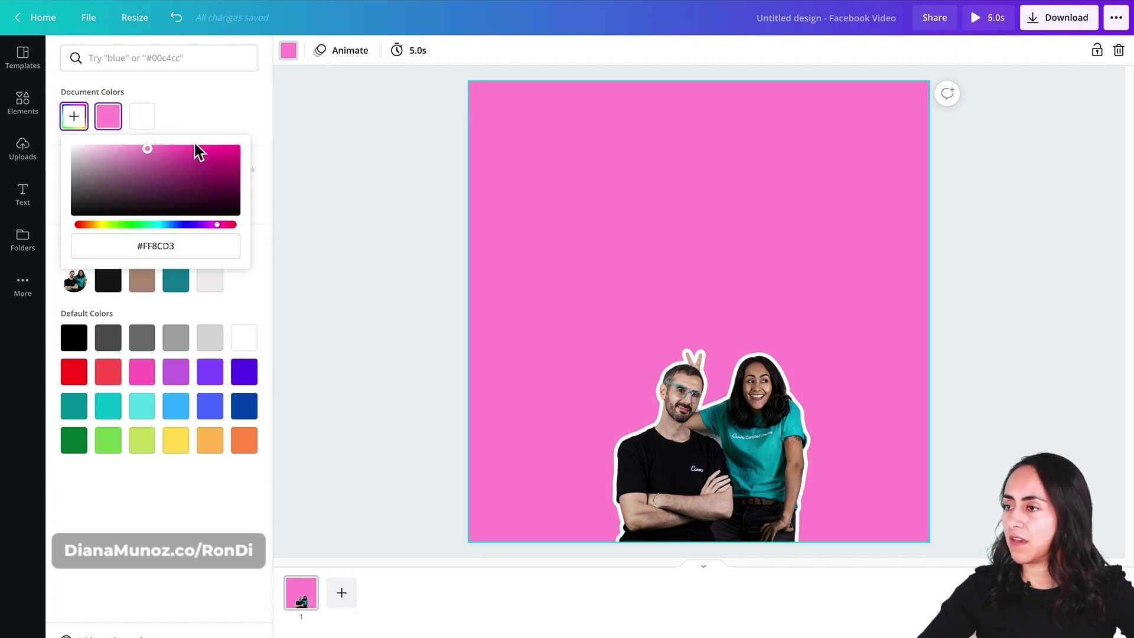
drag(207, 255, 101, 258)
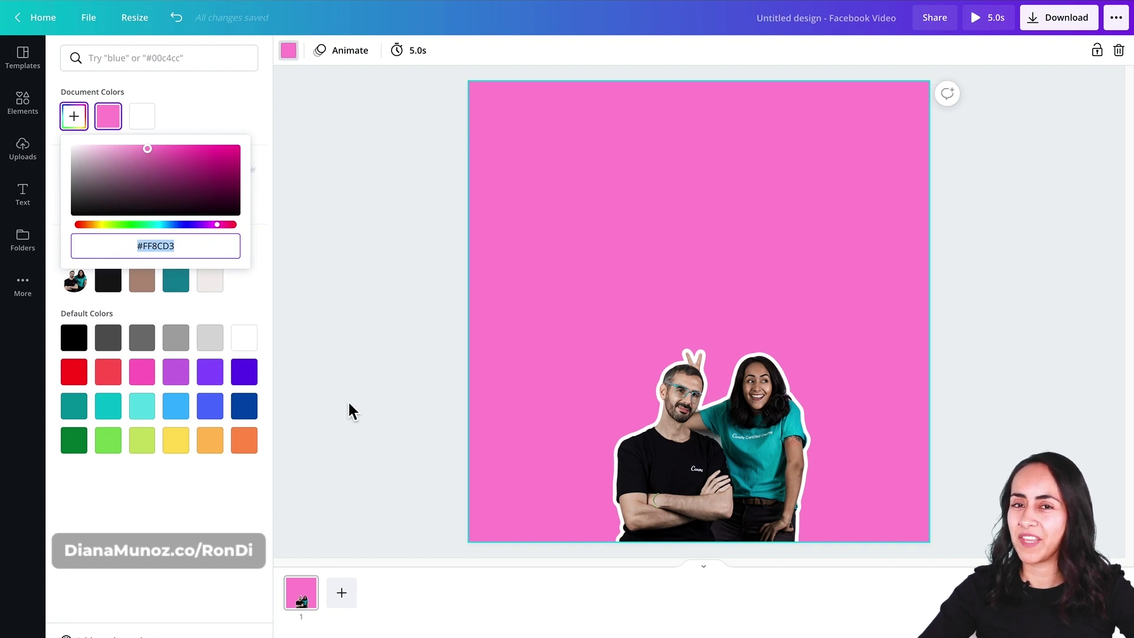
click(311, 341)
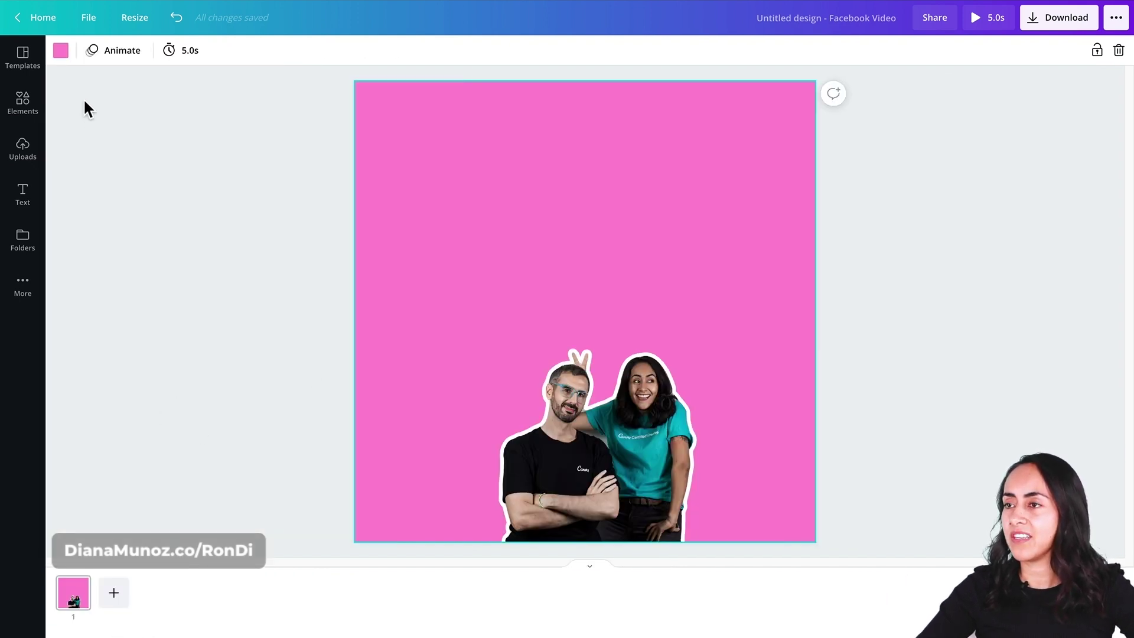
click(60, 50)
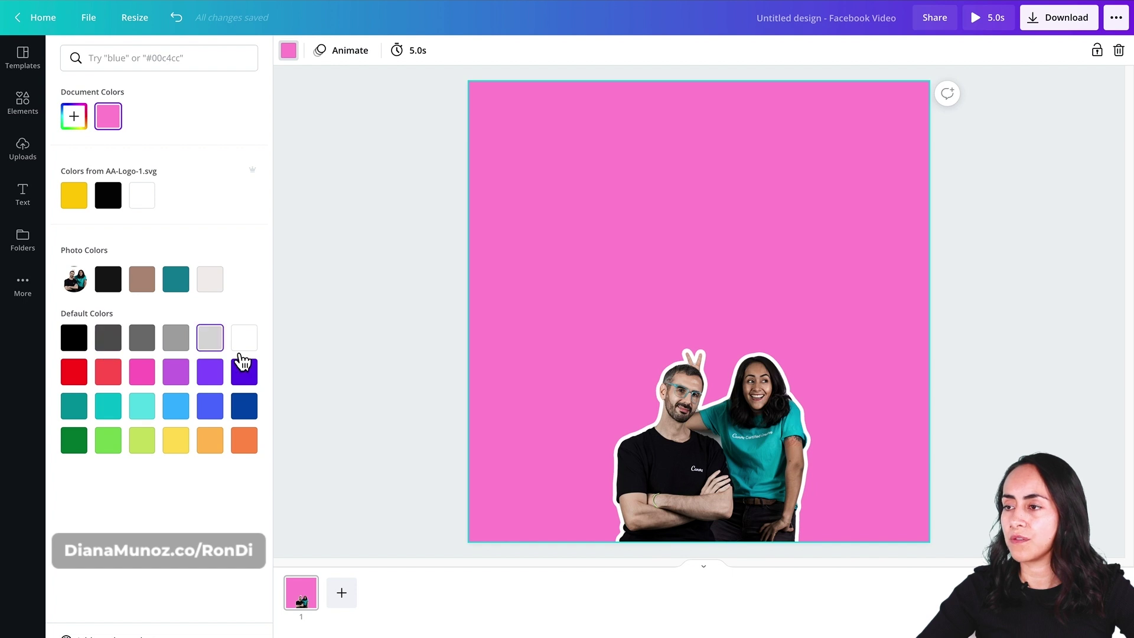
click(371, 407)
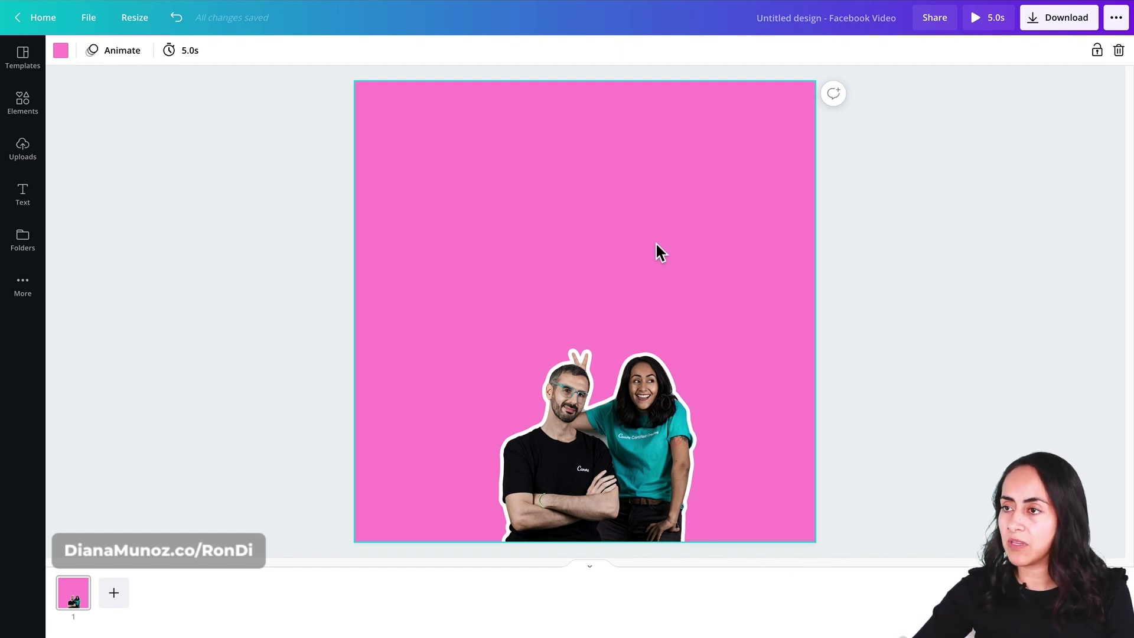
- Search the elements for "heart", limit the results to graphics and add the solid dark red heart to the page
click(27, 109)
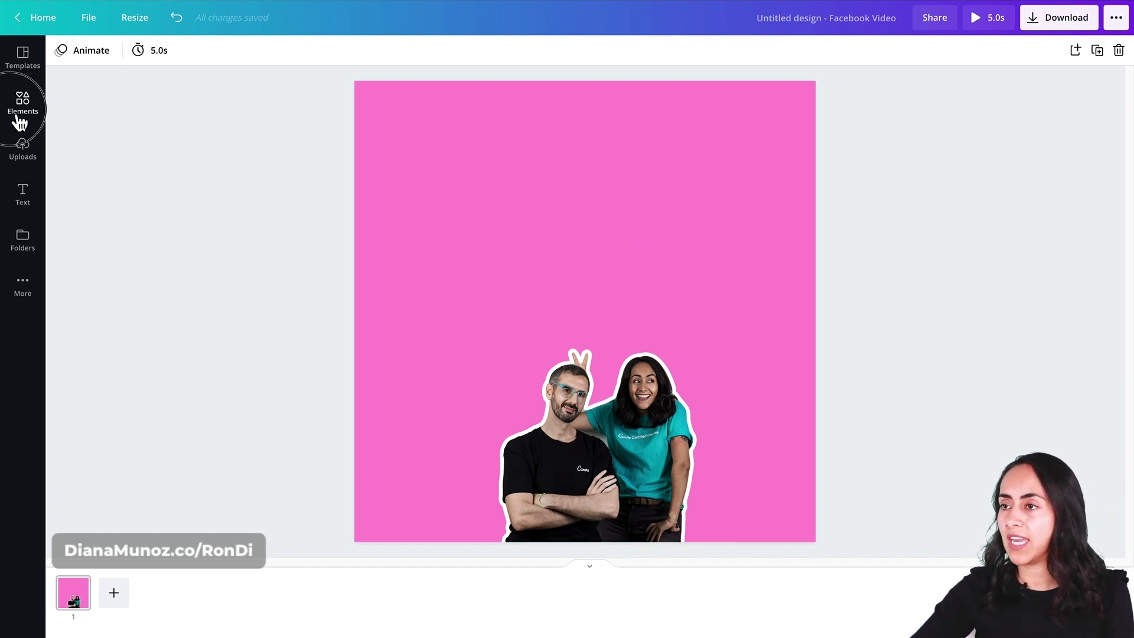
click(104, 55)
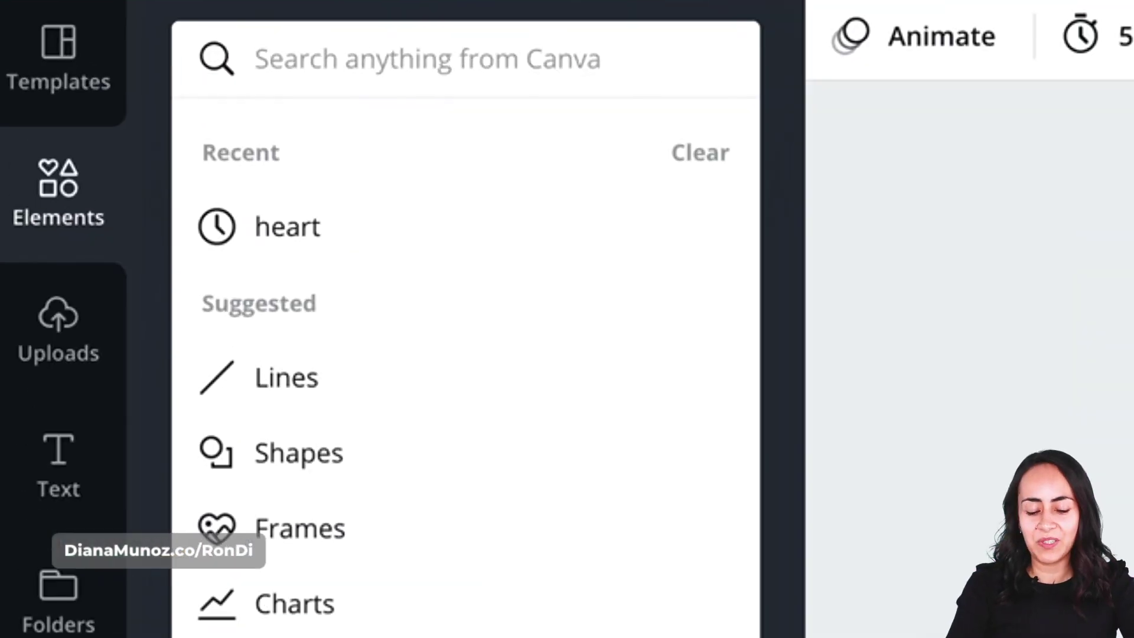
text(heart)
key(Return)
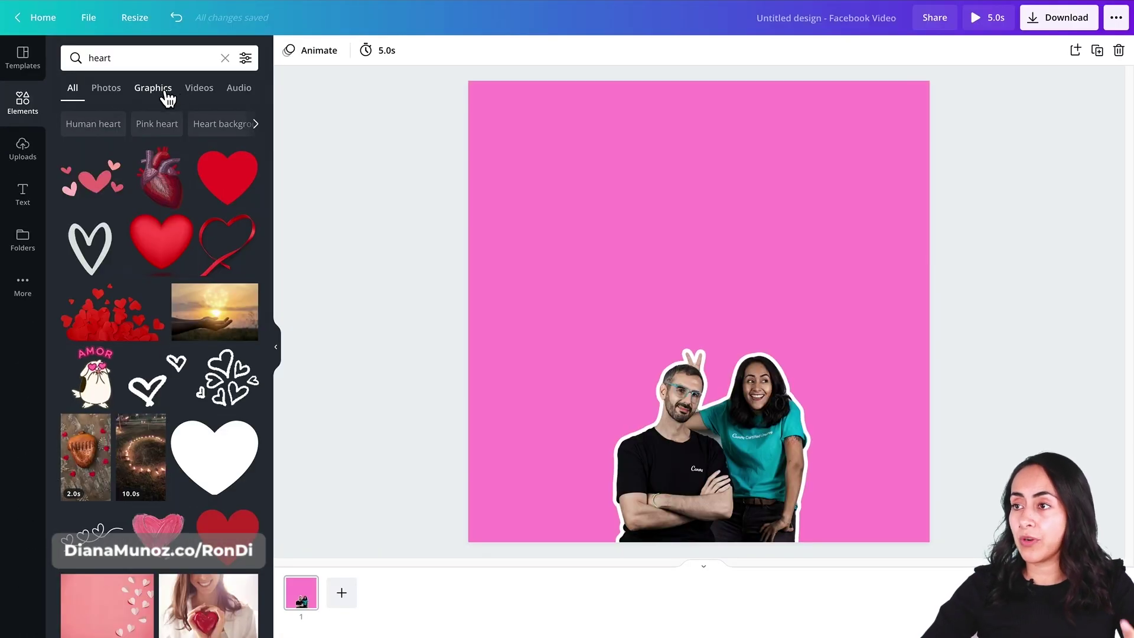
click(167, 93)
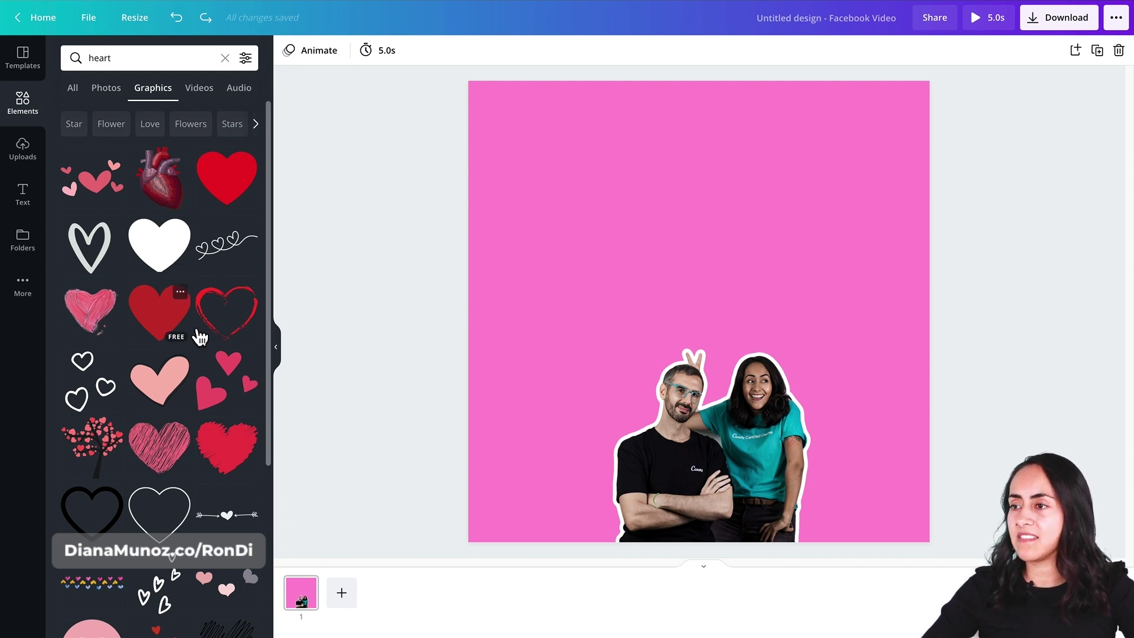
click(175, 312)
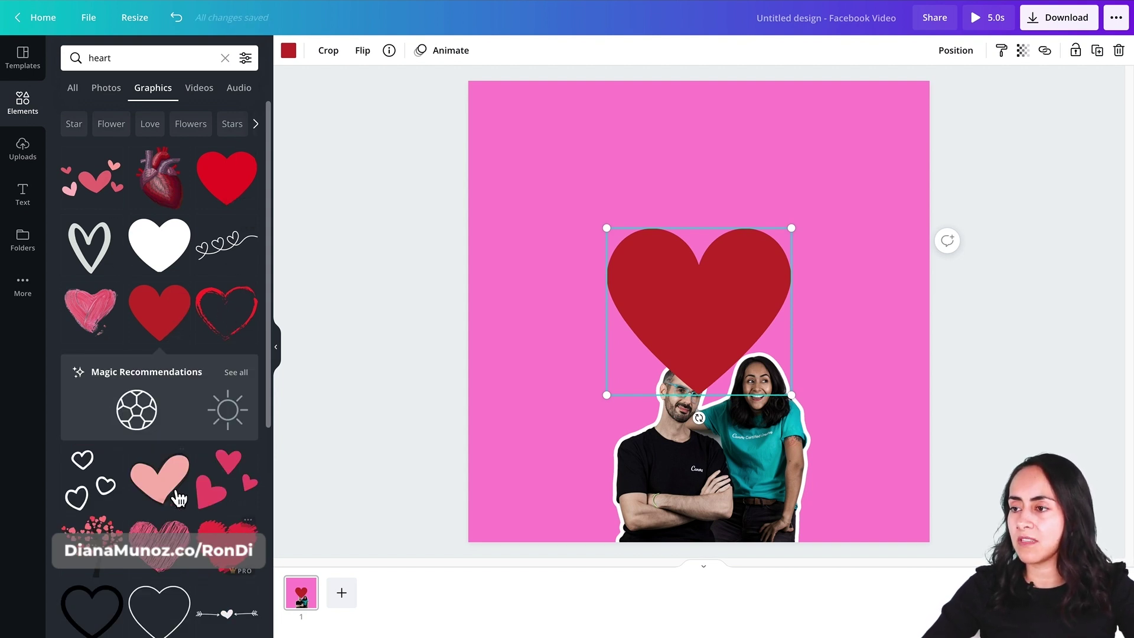
scroll(151, 307, down, 6)
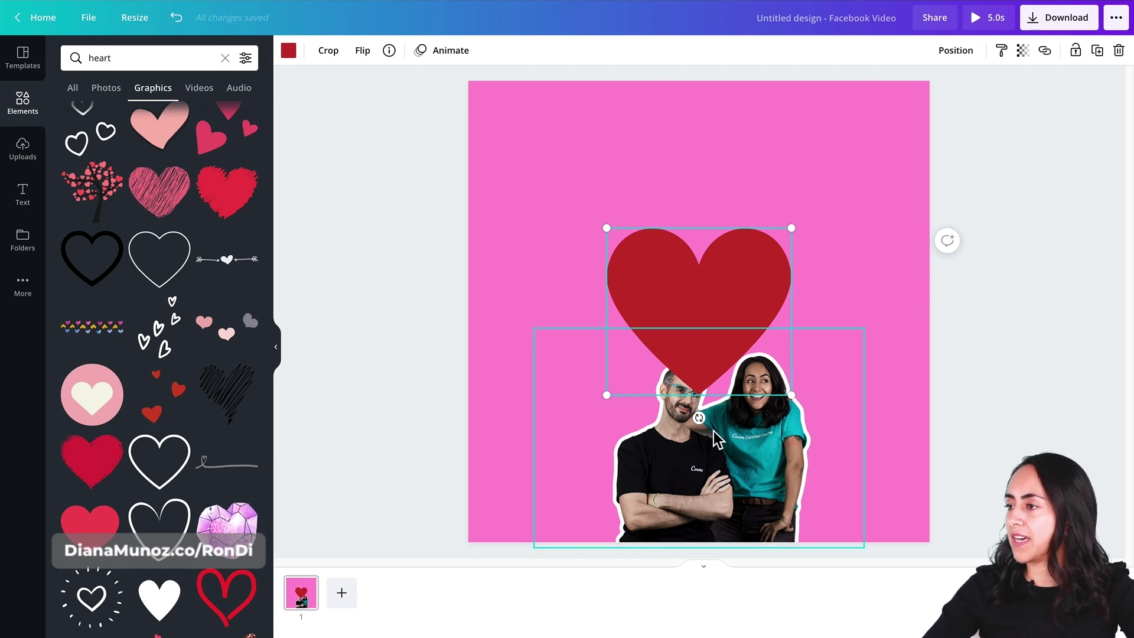
- Rotate the heart slightly counterclockwise and recolour it to the brighter red #FD322C
drag(699, 418, 718, 416)
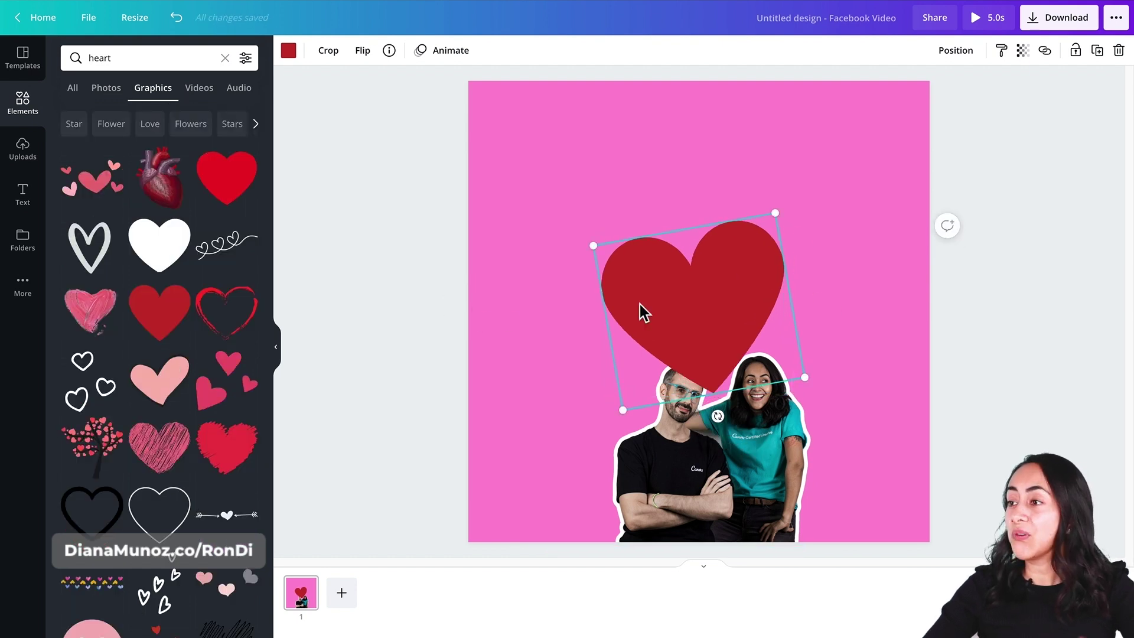
click(289, 51)
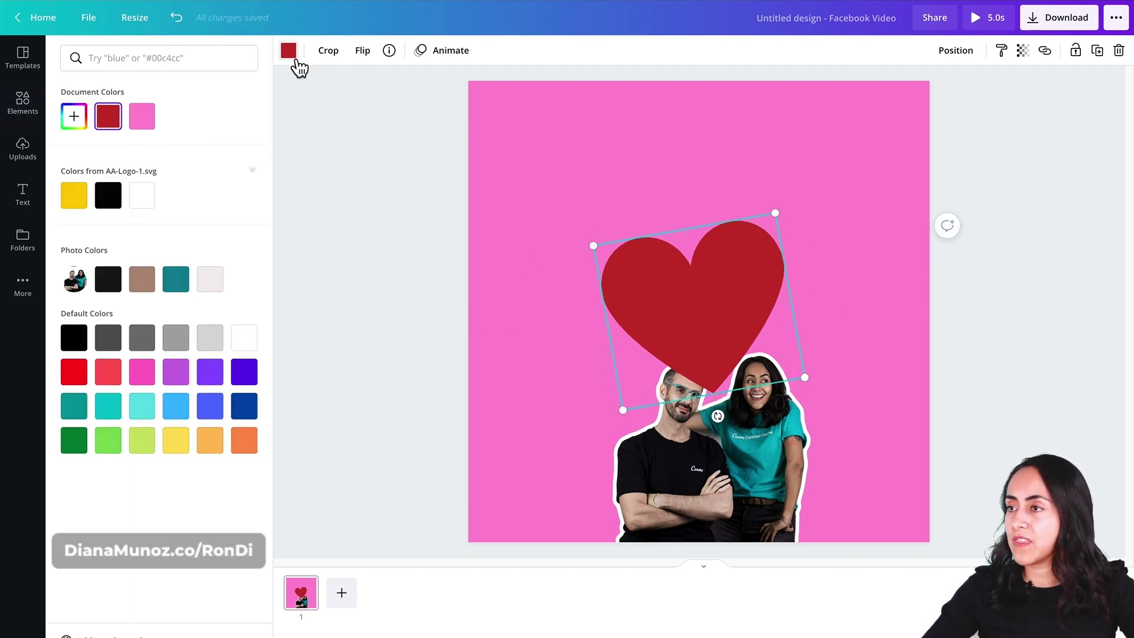
click(74, 116)
drag(203, 166, 211, 149)
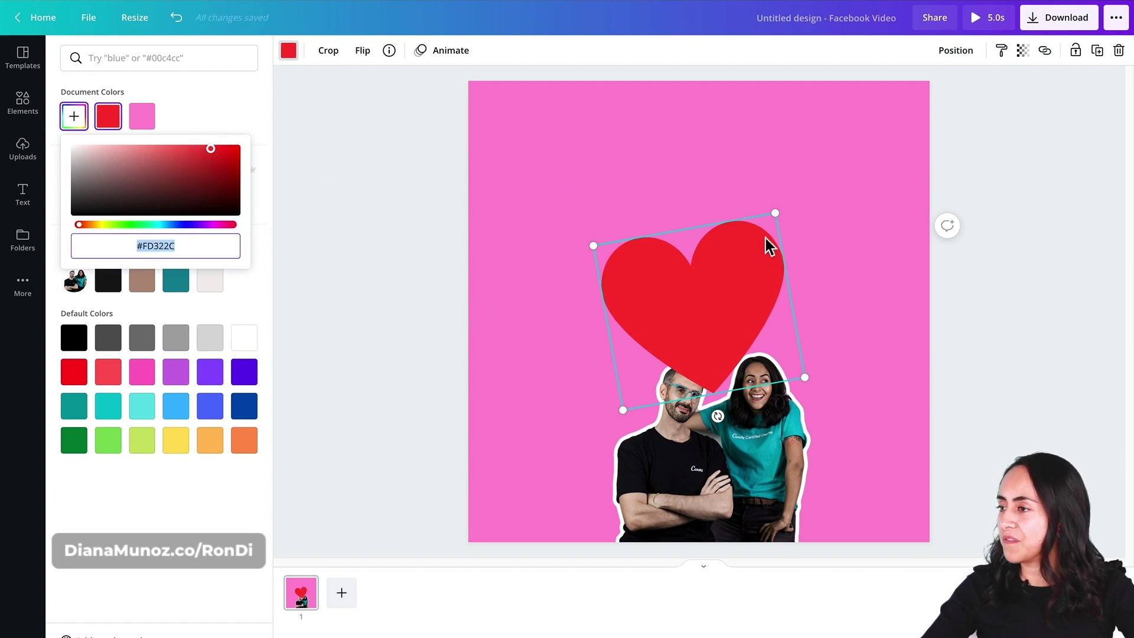
key(ctrl+z)
- Shrink the heart onto the man's chest and send it backward so it sits hidden behind the couple photo
drag(784, 219, 676, 456)
drag(674, 456, 672, 453)
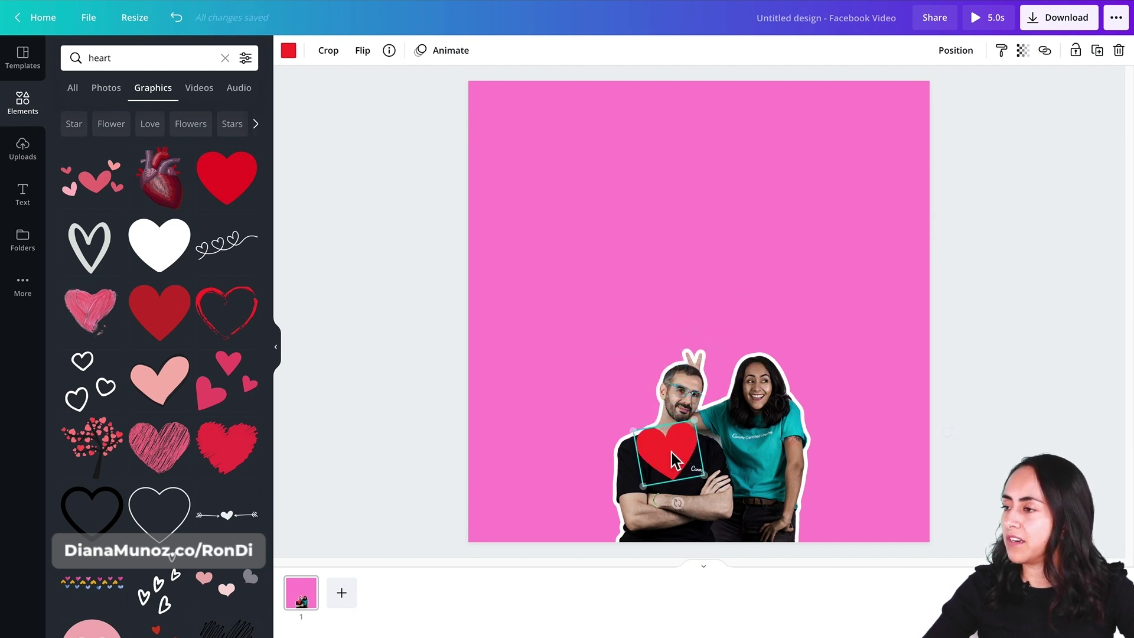
click(960, 57)
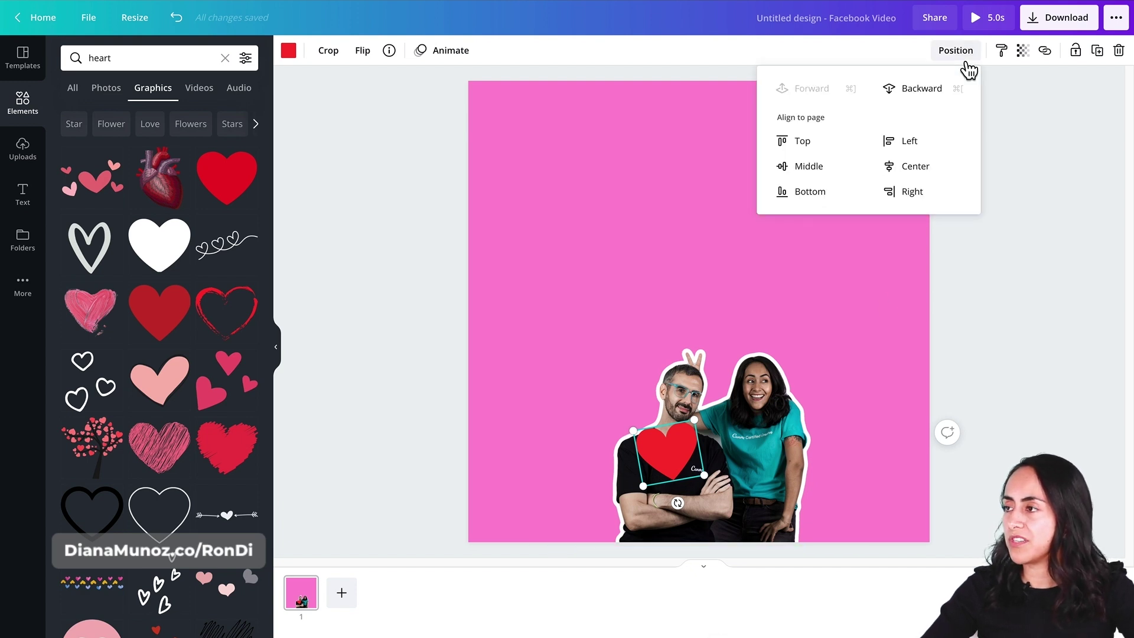
click(928, 92)
click(634, 239)
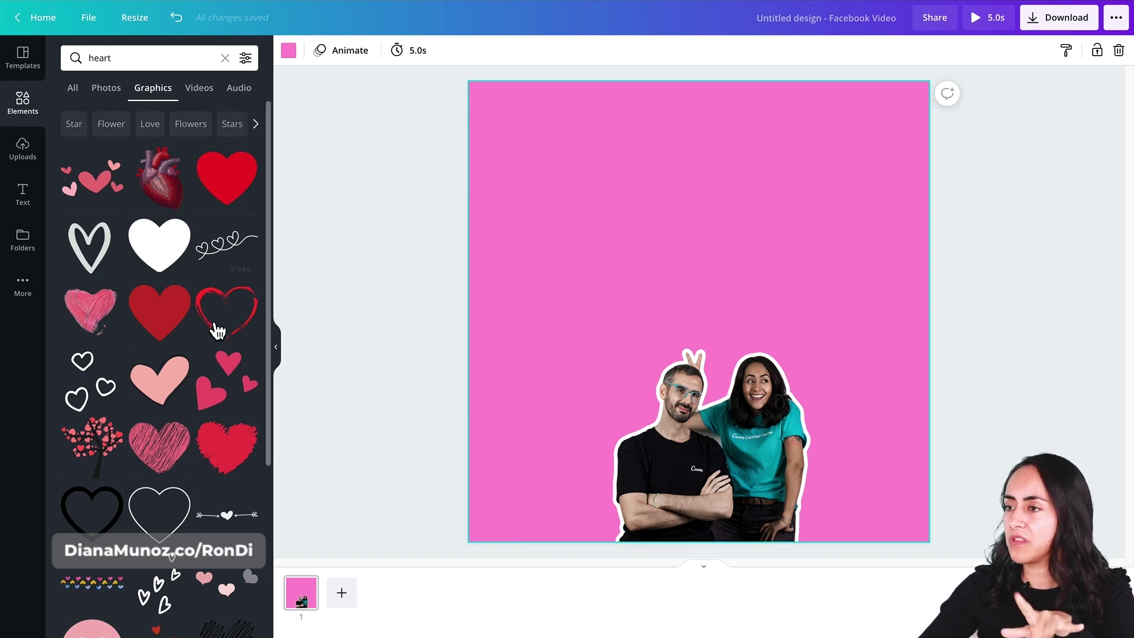
- Set the page's timing to 0.2 seconds
click(285, 352)
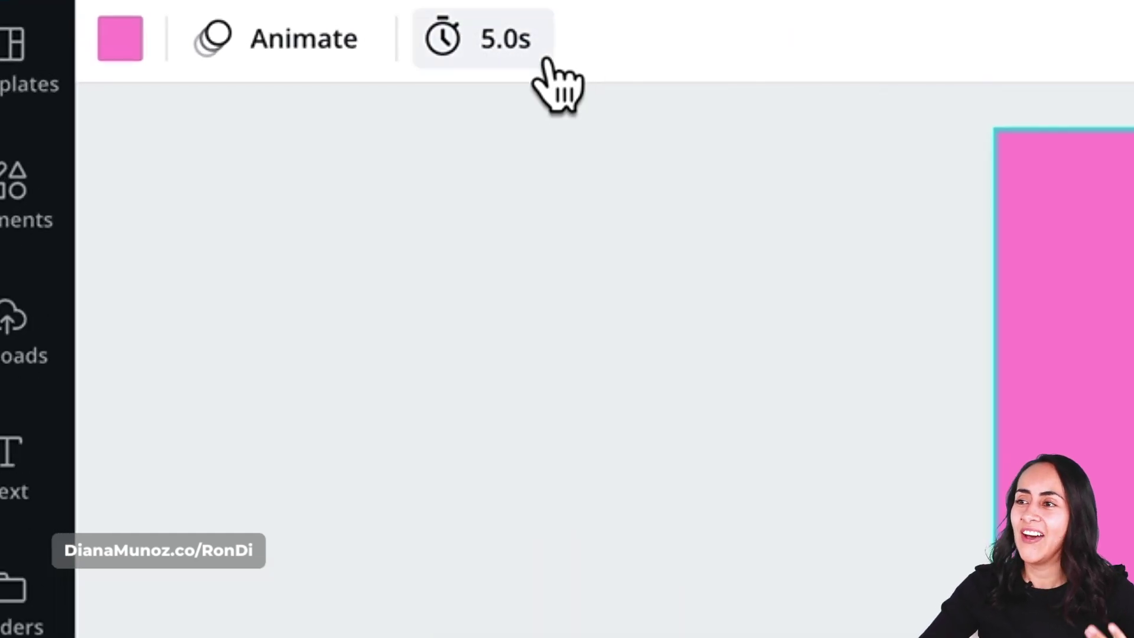
click(545, 62)
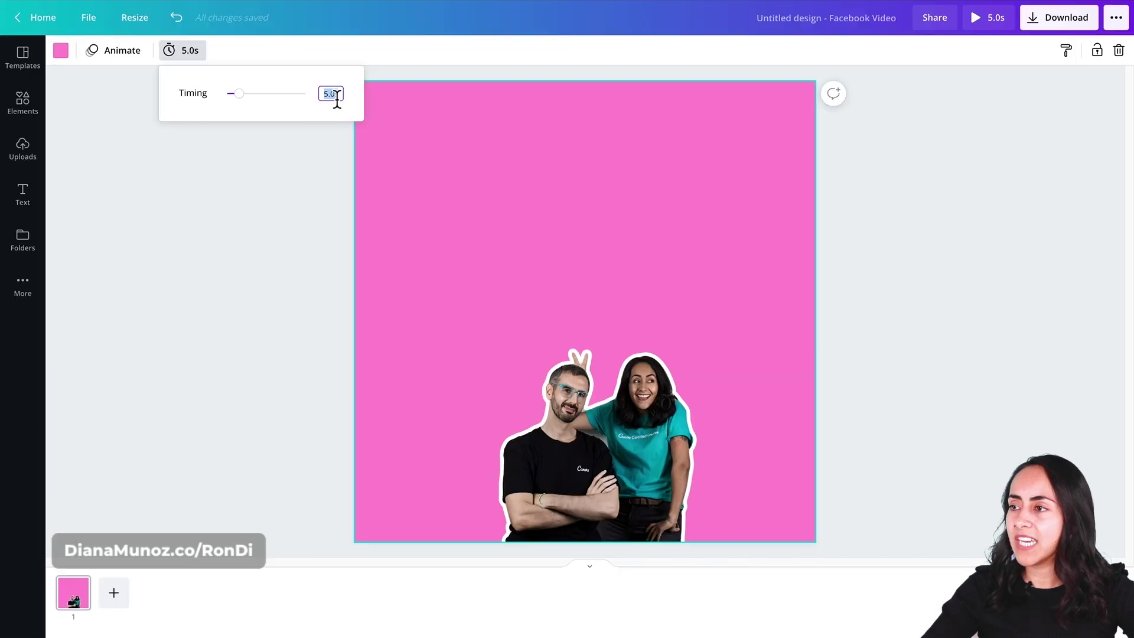
click(336, 94)
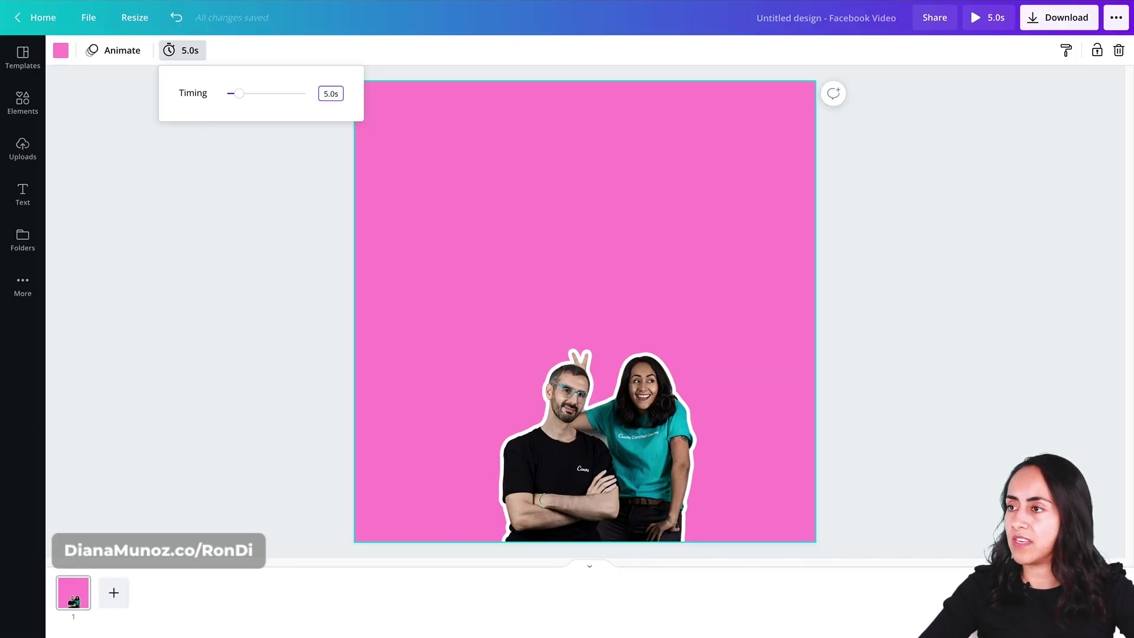
key(ctrl+a)
key(BackSpace)
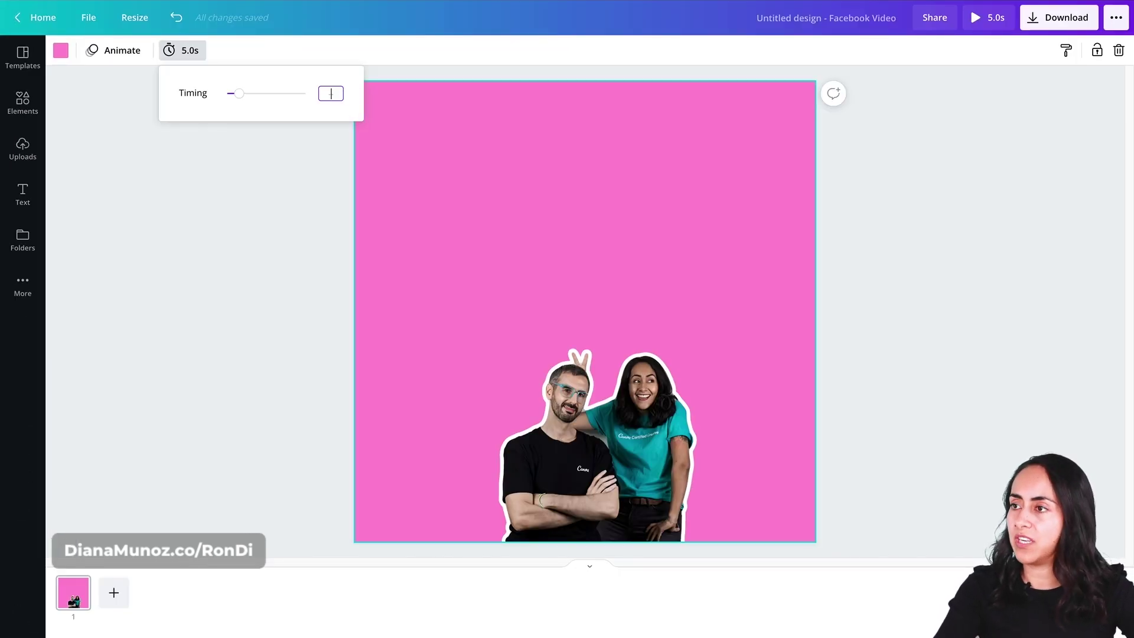
text(0)
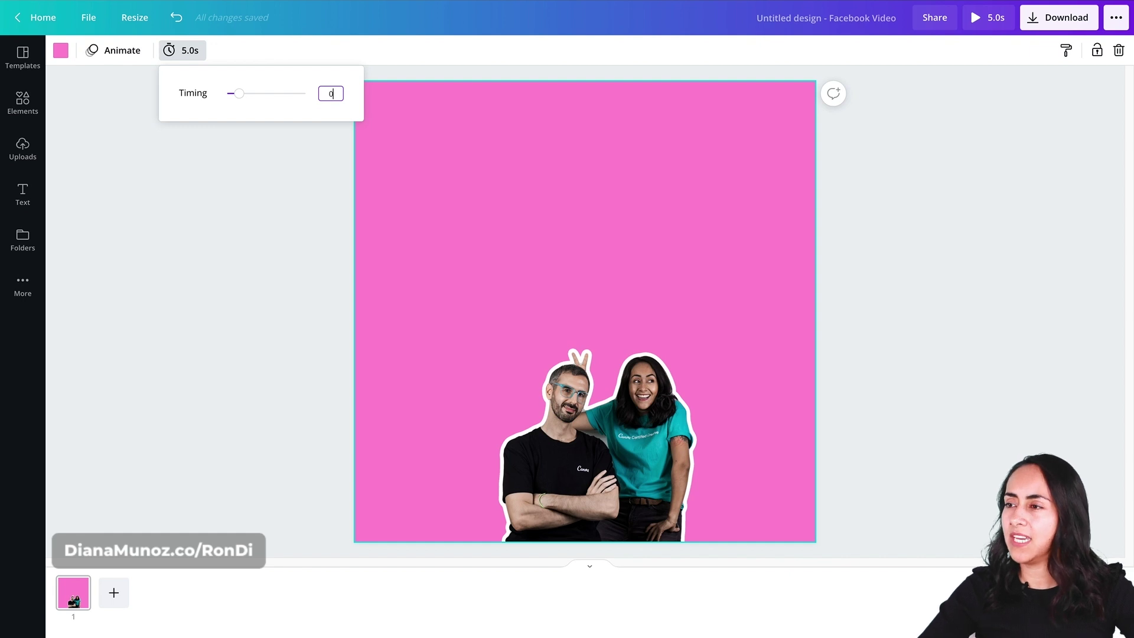
text(.2)
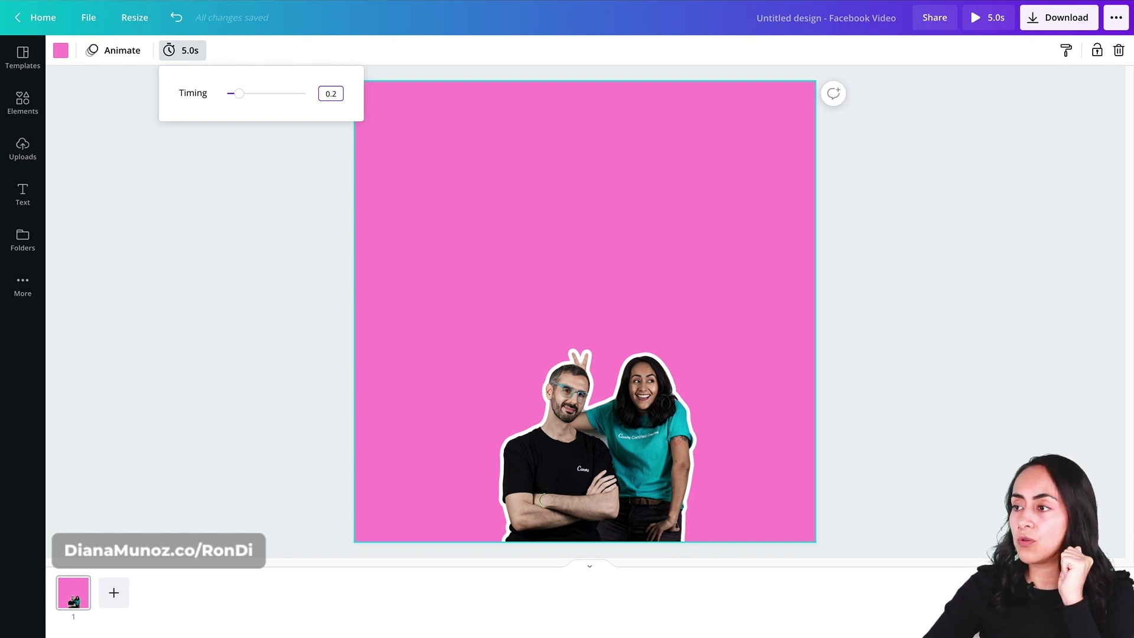
key(Return)
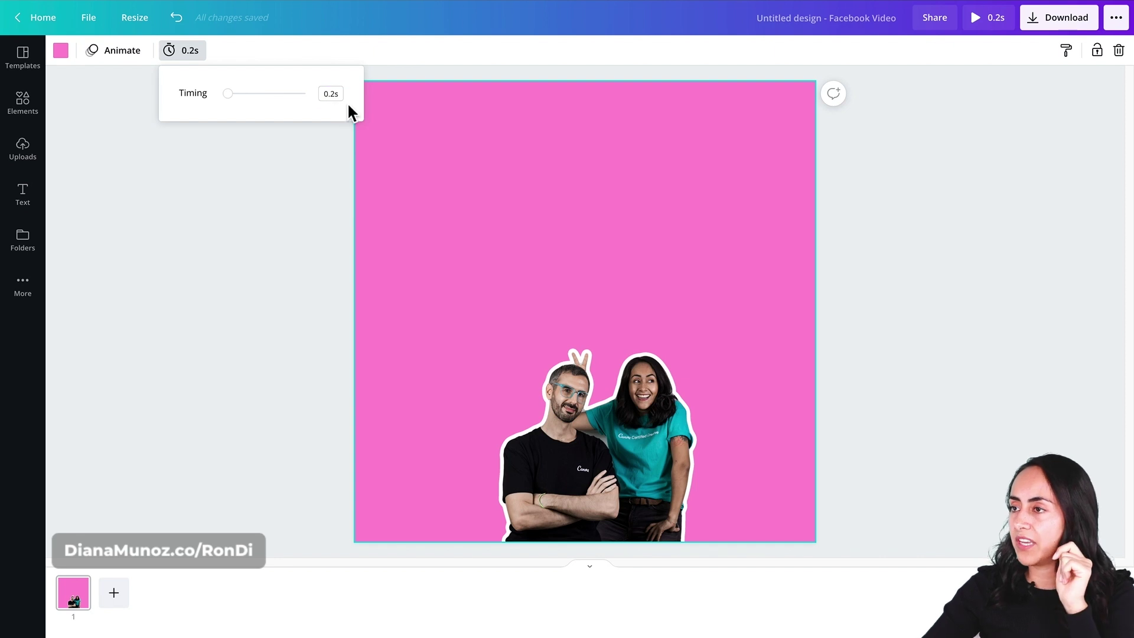
click(307, 204)
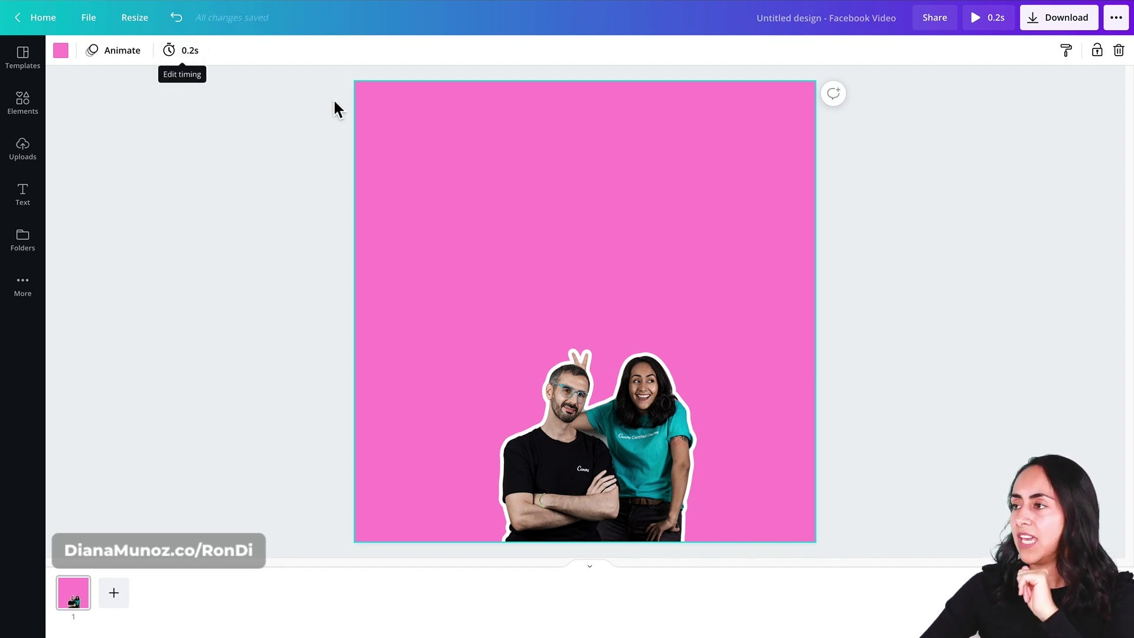
- Duplicate the first page to make a second frame with the same contents and timing
click(1090, 139)
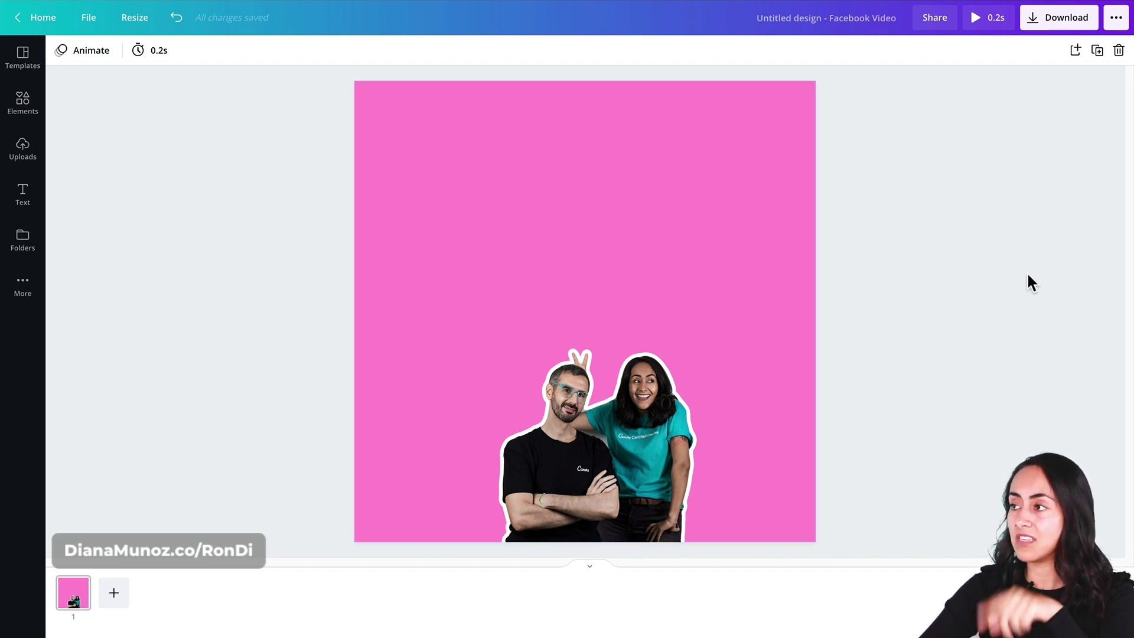
click(1097, 51)
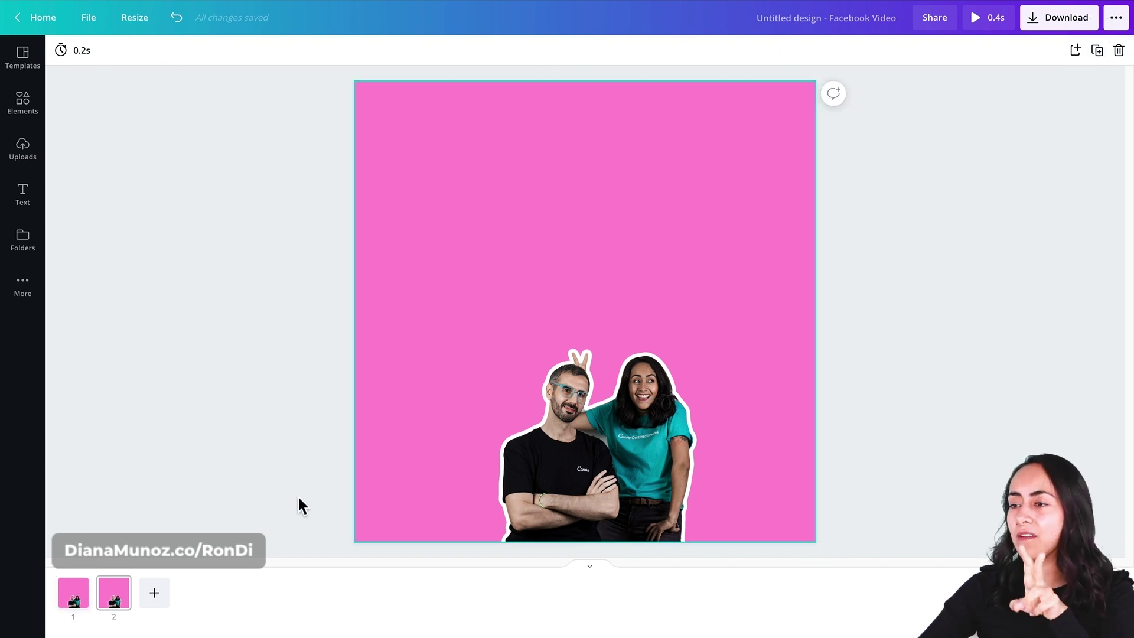
mouse_move(120, 609)
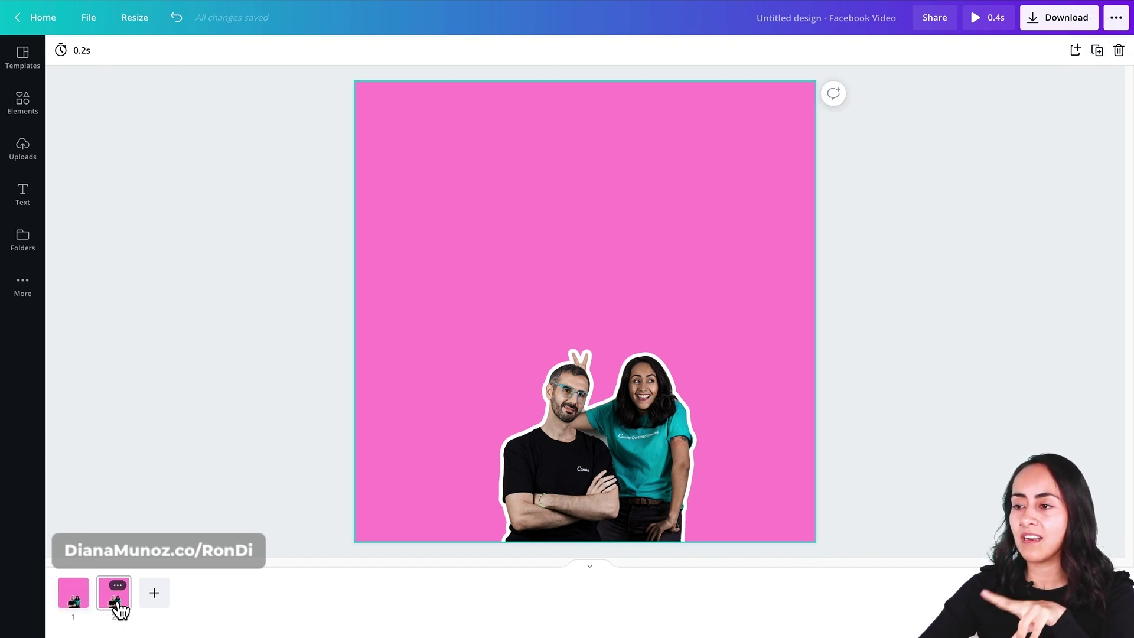
- Nudge the hidden heart on page 2 up and to the left until its edge peeks out above the man's shoulder
click(647, 505)
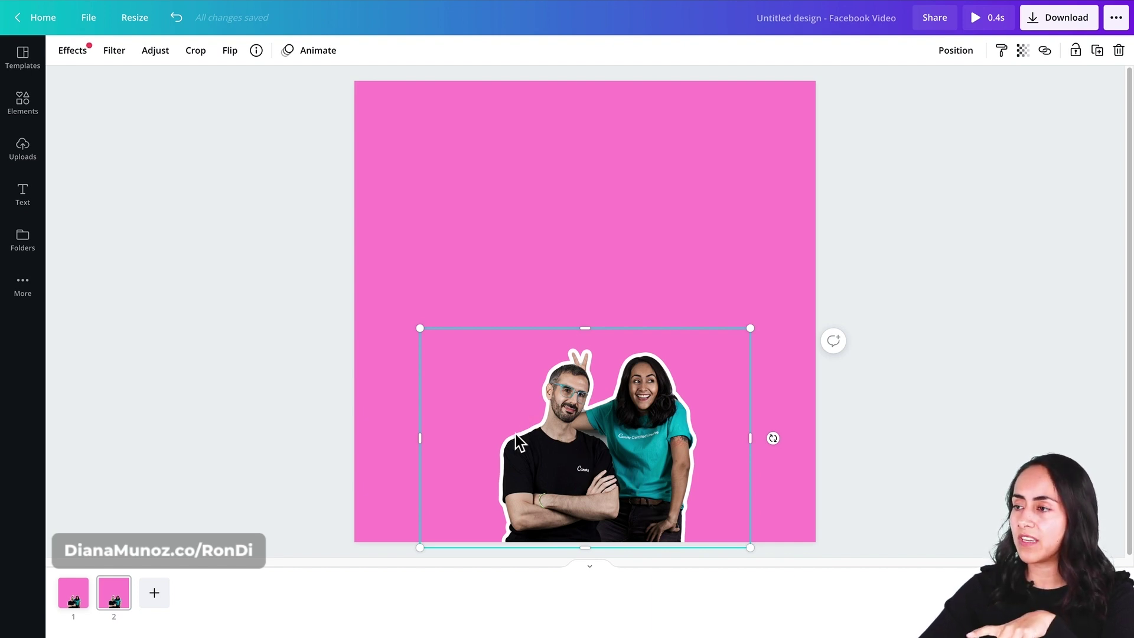
click(570, 456)
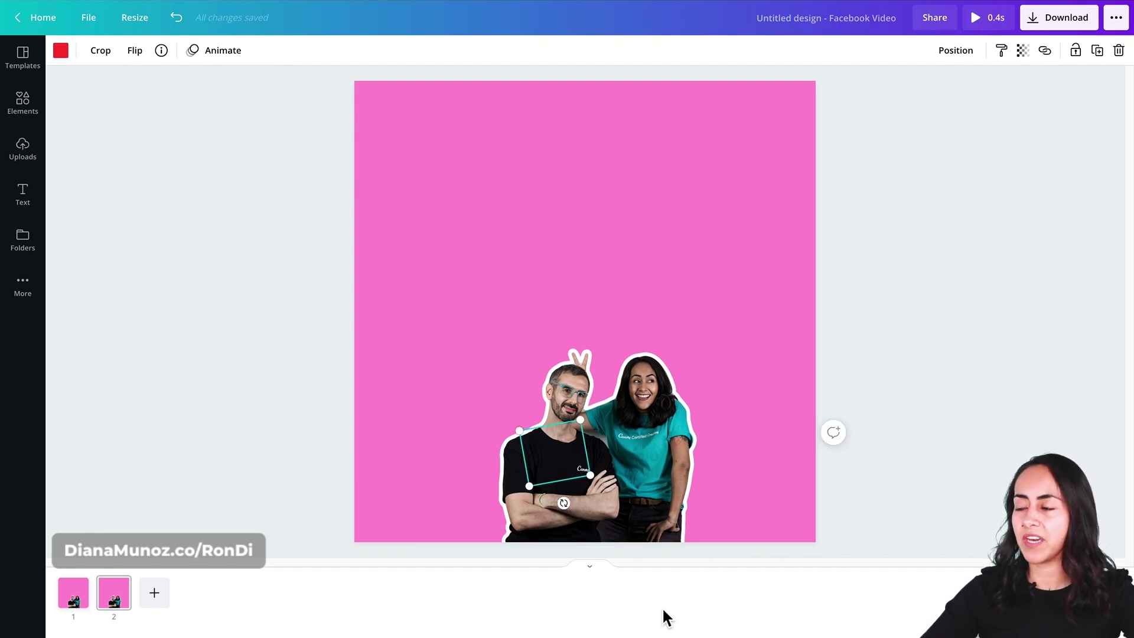
key(Up)
key(Up)
key(Up)
key(Up)
key(Up)
key(Up)
key(Up)
key(Up)
key(Up)
key(Up)
key(Up)
key(Up)
key(Up)
key(Up)
key(Left)
key(Left)
key(Left)
key(Left)
key(Left)
key(Left)
key(Left)
key(Left)
key(Left)
key(Left)
key(Left)
key(Left)
key(Left)
key(Left)
key(Up)
key(Up)
key(Up)
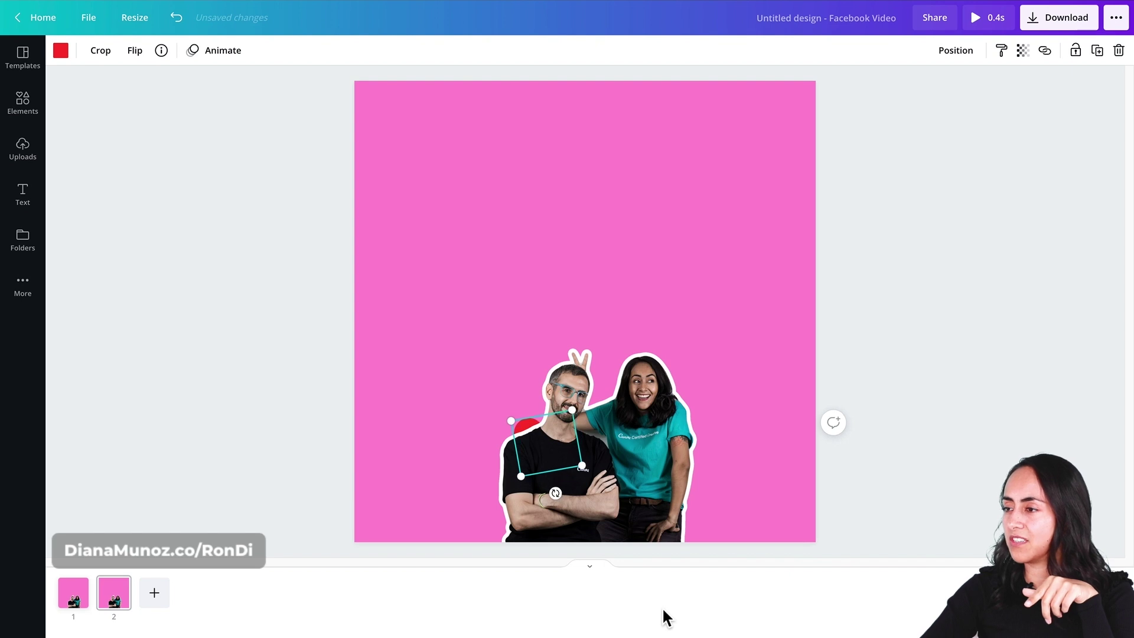
key(Left)
key(Up)
click(937, 368)
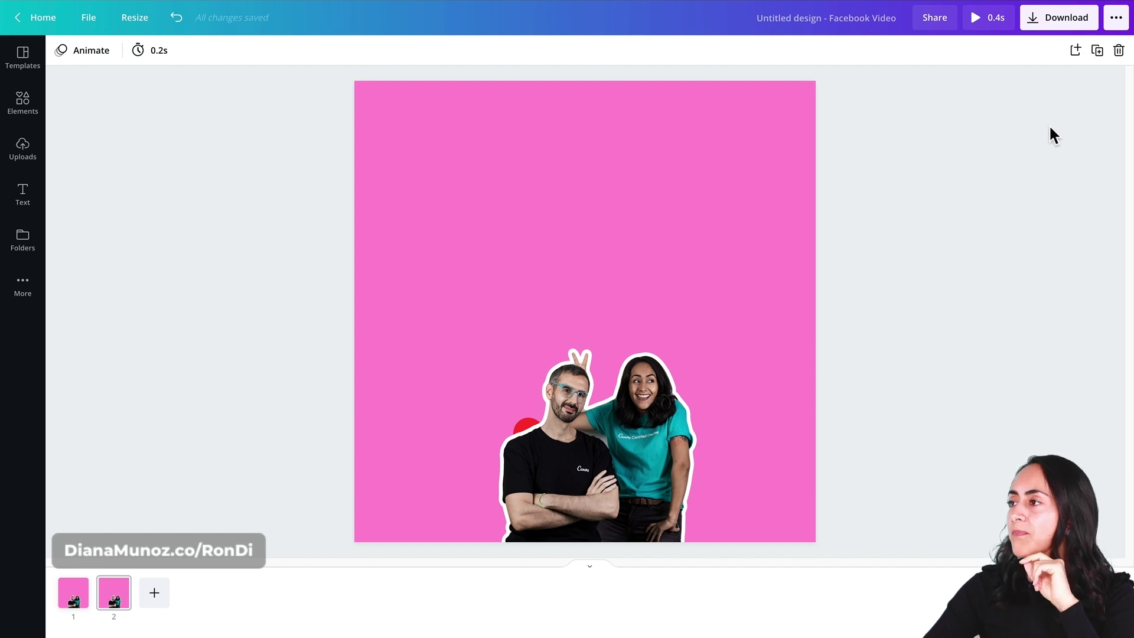
- Duplicate page 2 as the third frame and nudge its heart slightly further up and to the left
click(1097, 51)
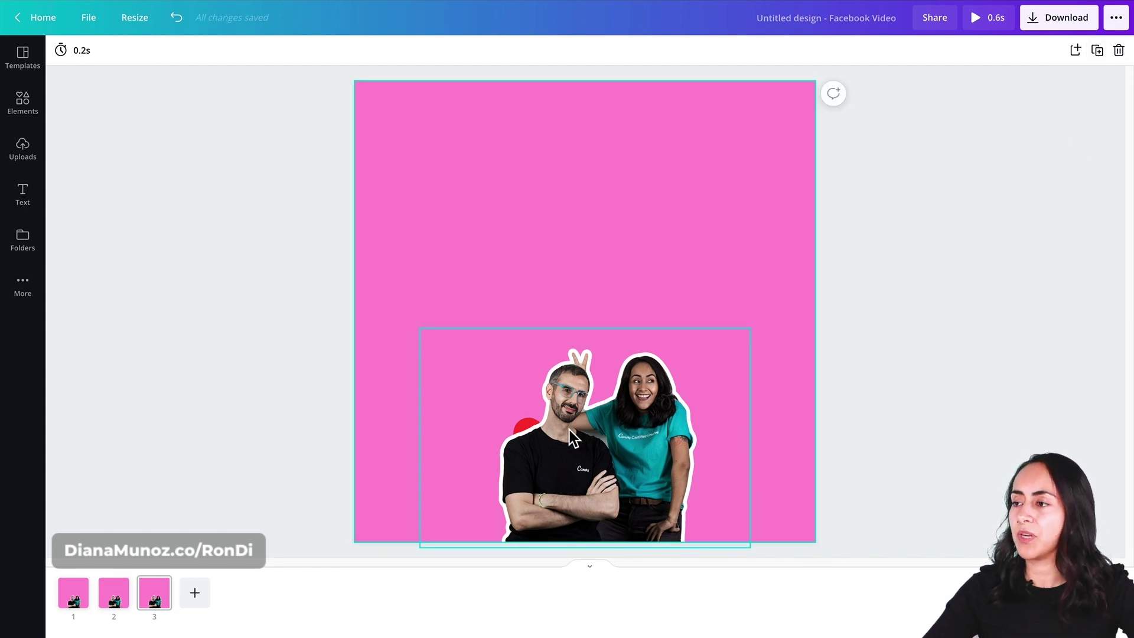
click(539, 440)
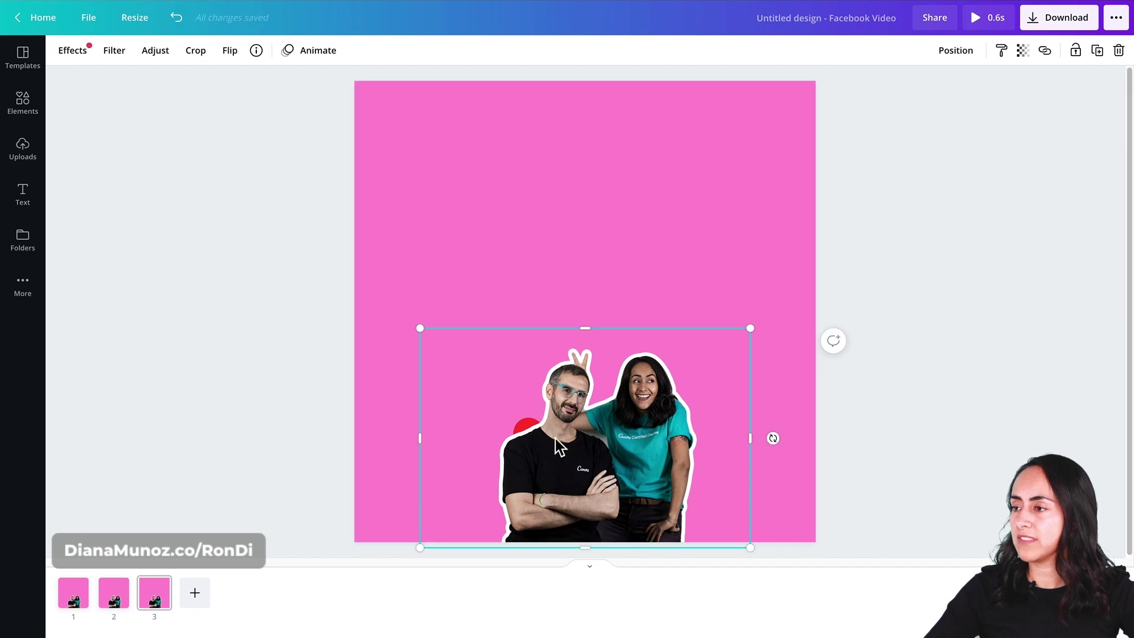
click(558, 442)
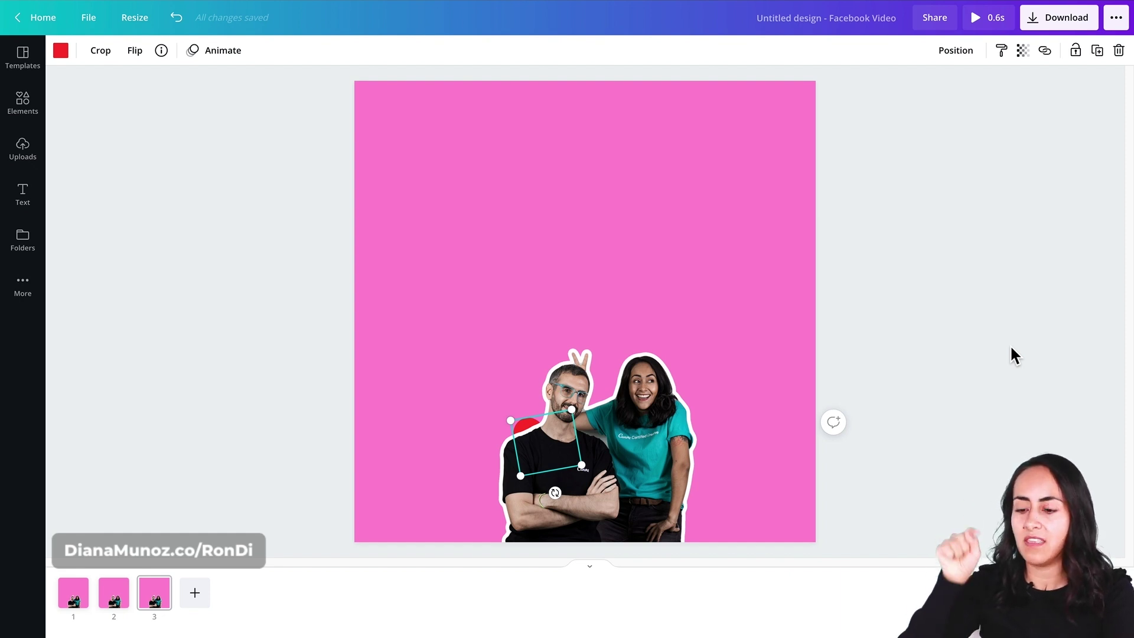
key(shift+Up)
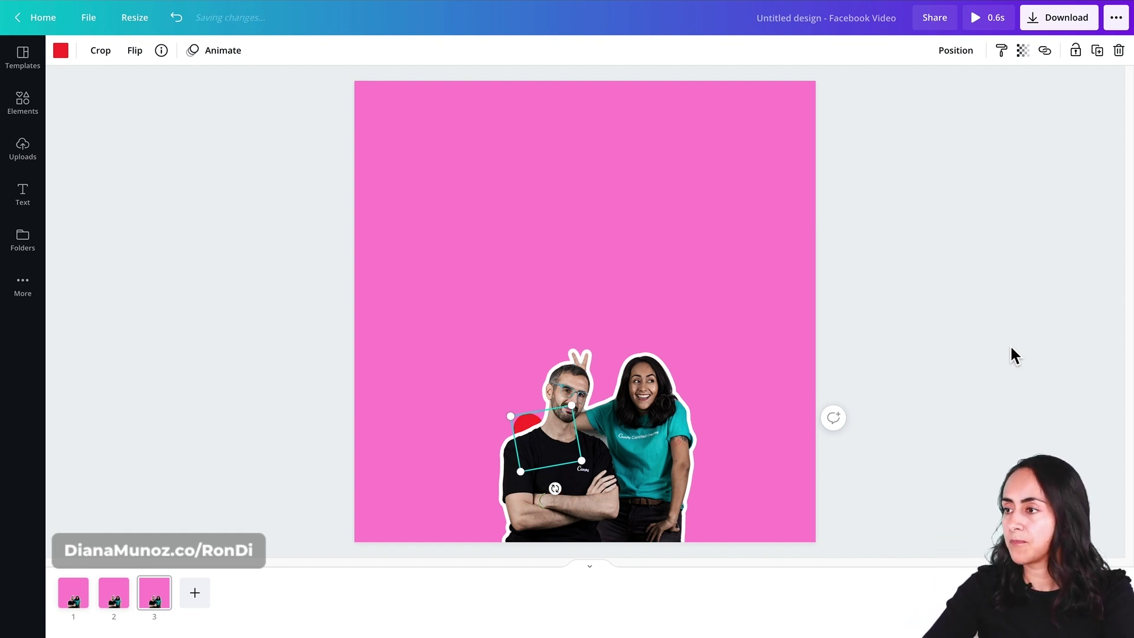
key(shift+Left)
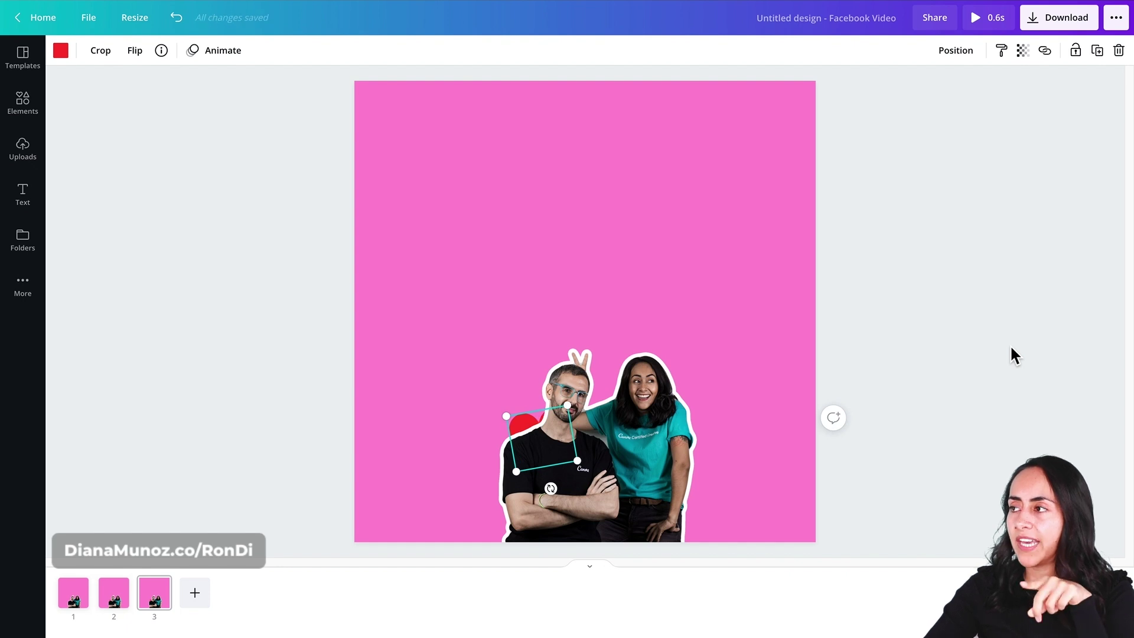
- Duplicate the heart on page 3, place it slightly rotated at the woman's shoulder, and send it backward behind the couple photo
mouse_move(173, 593)
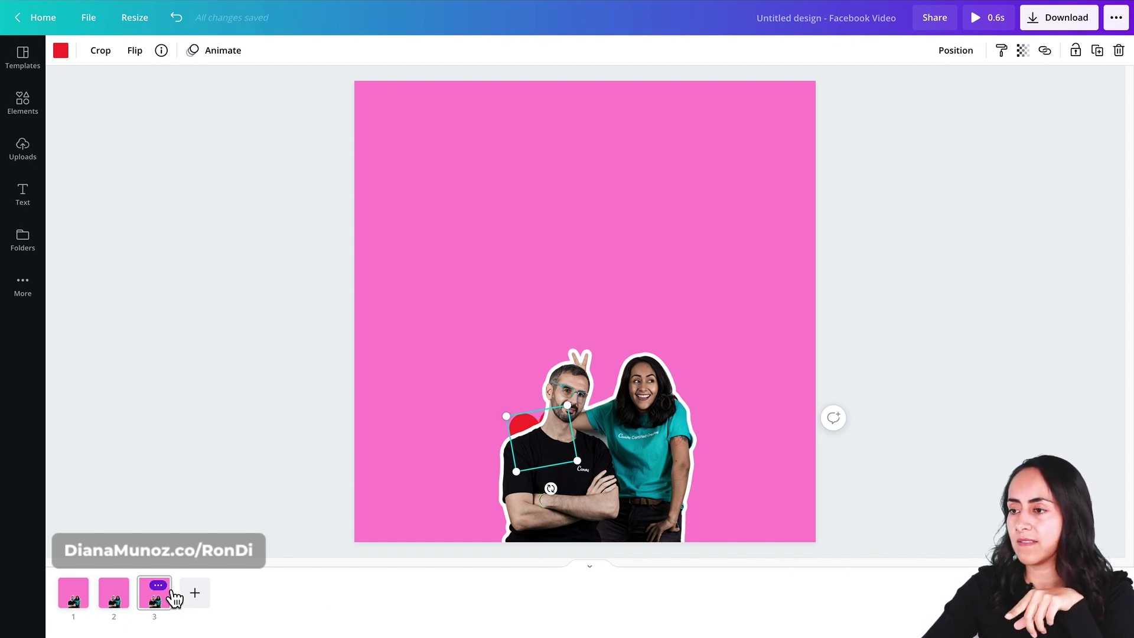
click(1097, 50)
drag(546, 434, 680, 425)
drag(681, 469, 669, 470)
click(956, 50)
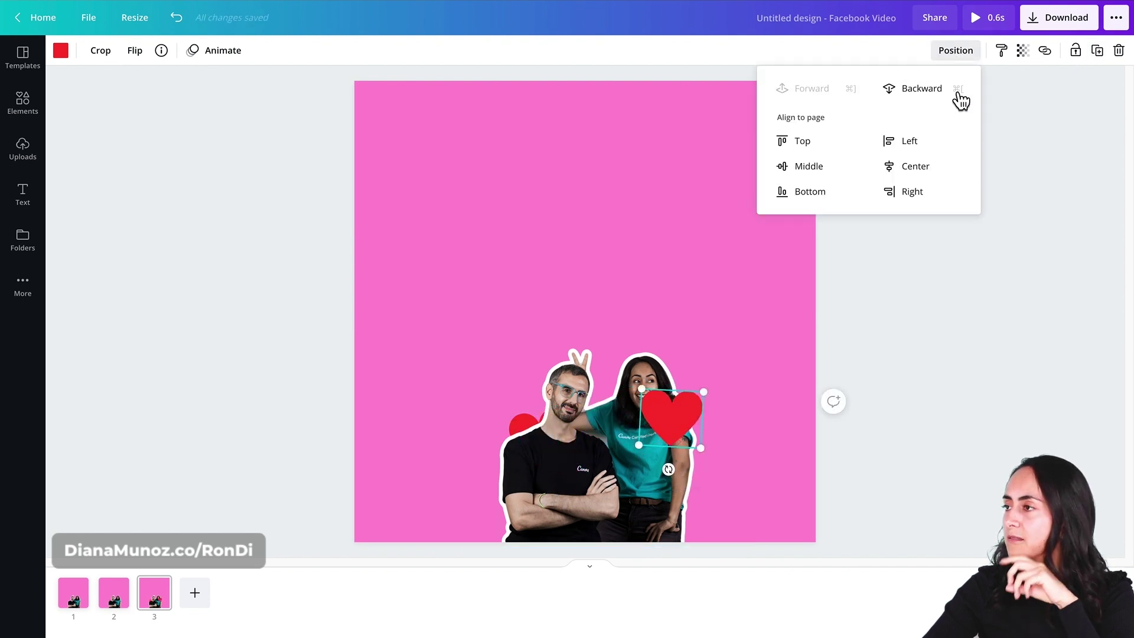
click(948, 89)
key(Escape)
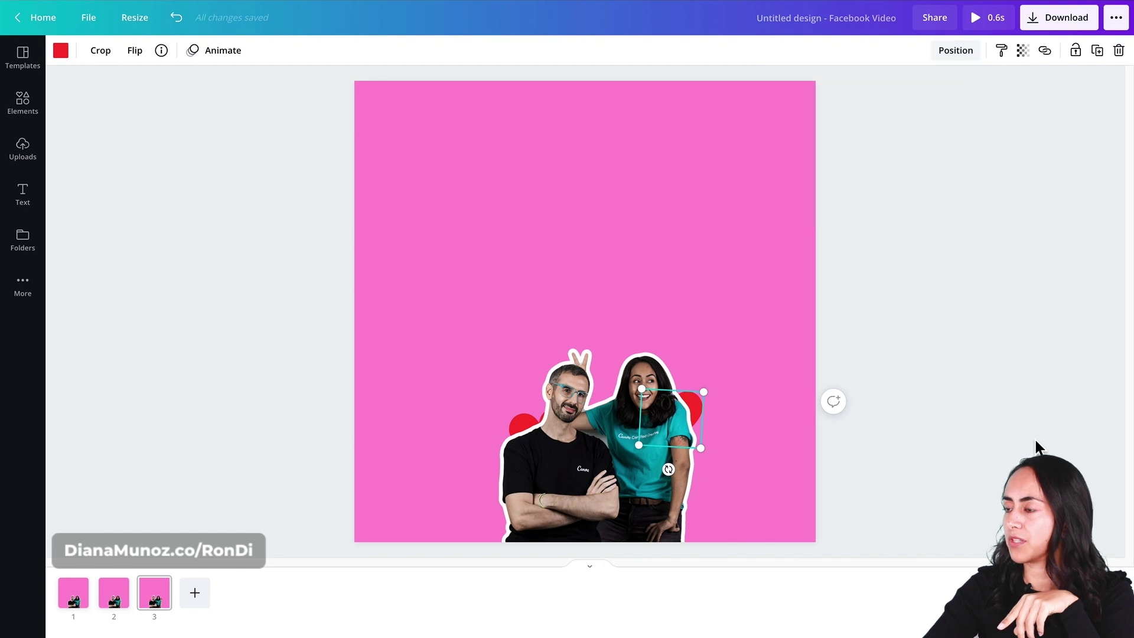
click(953, 394)
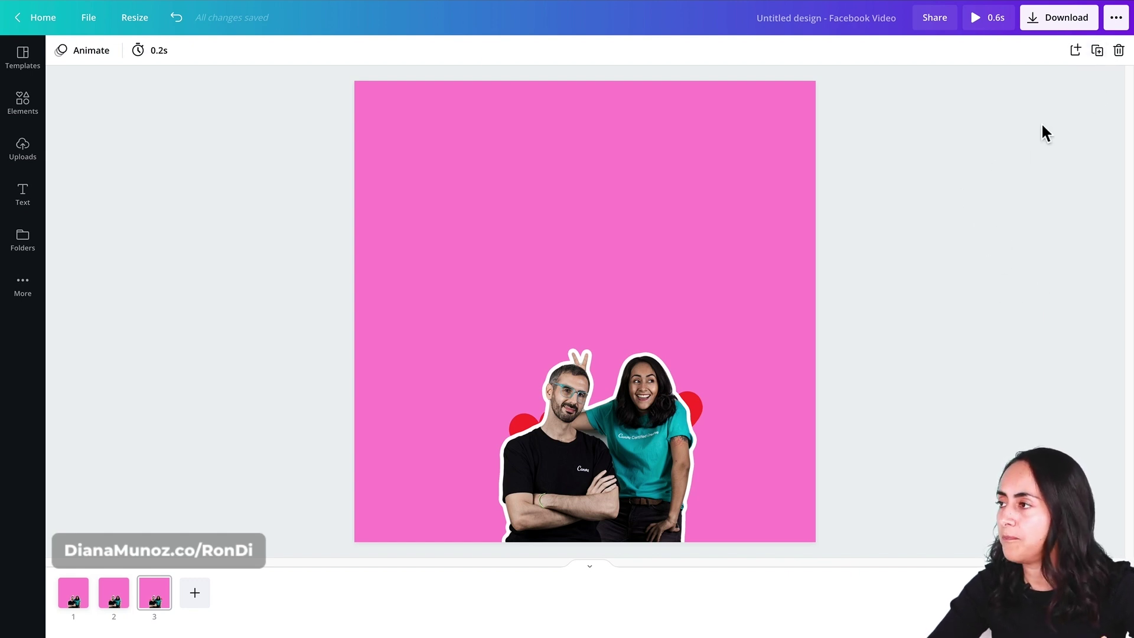
- Duplicate page 3 as the fourth frame and nudge the man's heart further up and to the left
click(1098, 51)
click(528, 428)
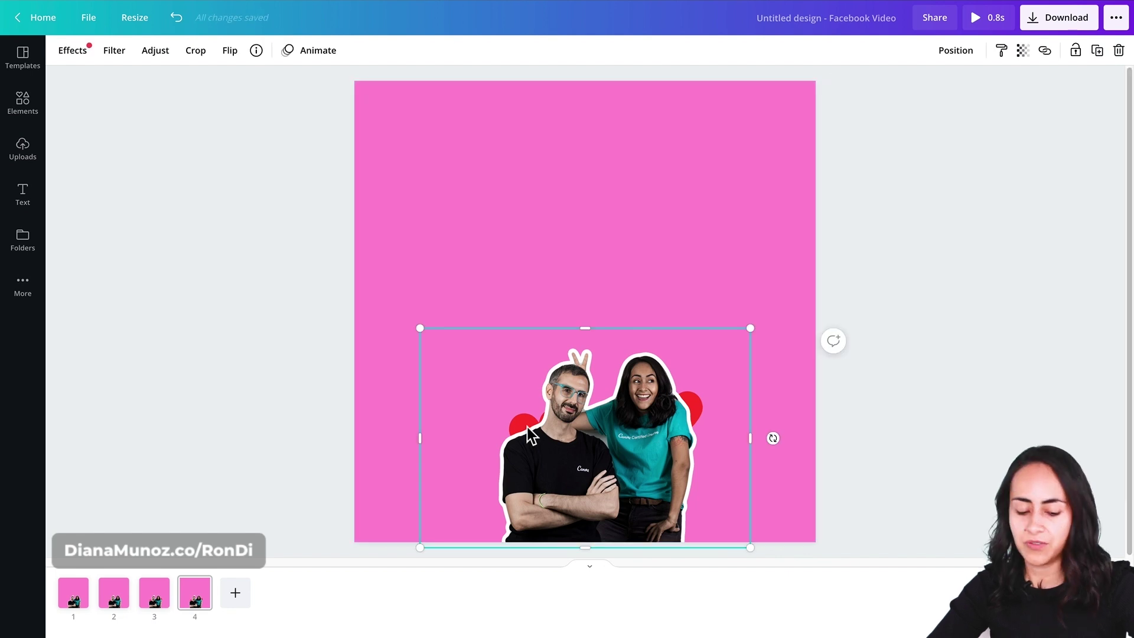
click(527, 427)
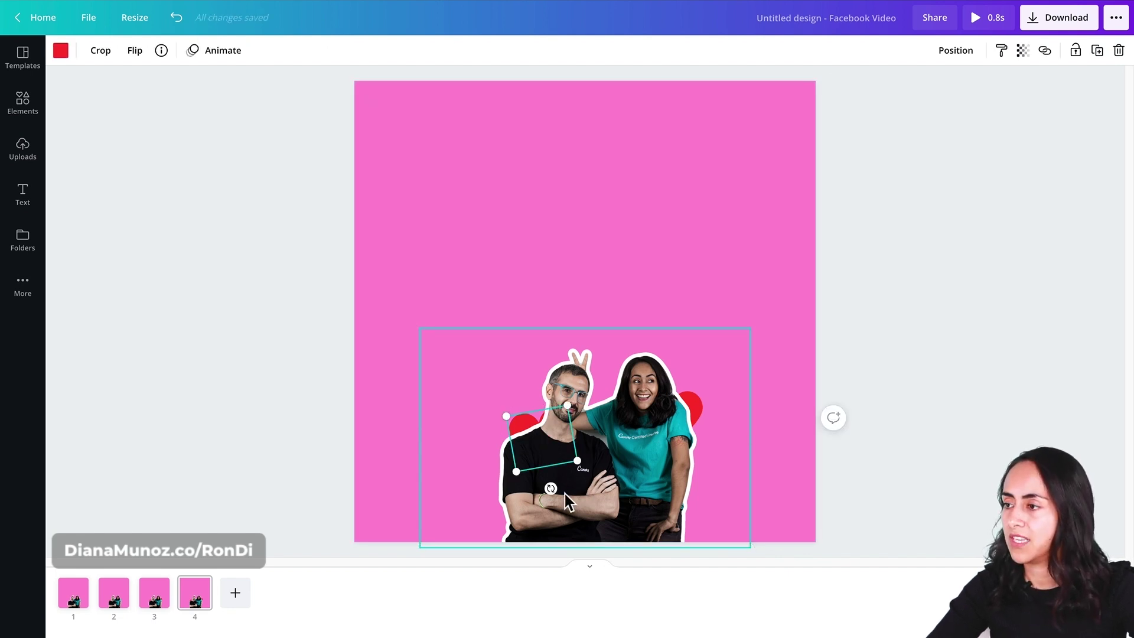
key(shift+Up)
key(shift+Left)
key(shift+Up)
key(shift+Left)
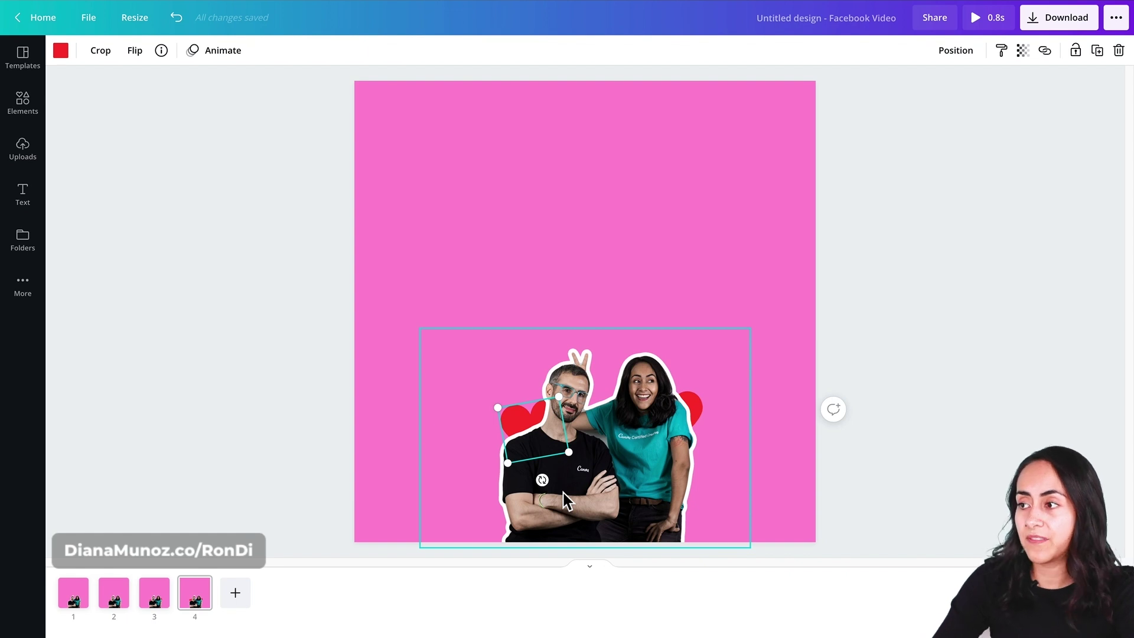
- Nudge the heart behind the woman's shoulder up and to the right on page 4
click(690, 426)
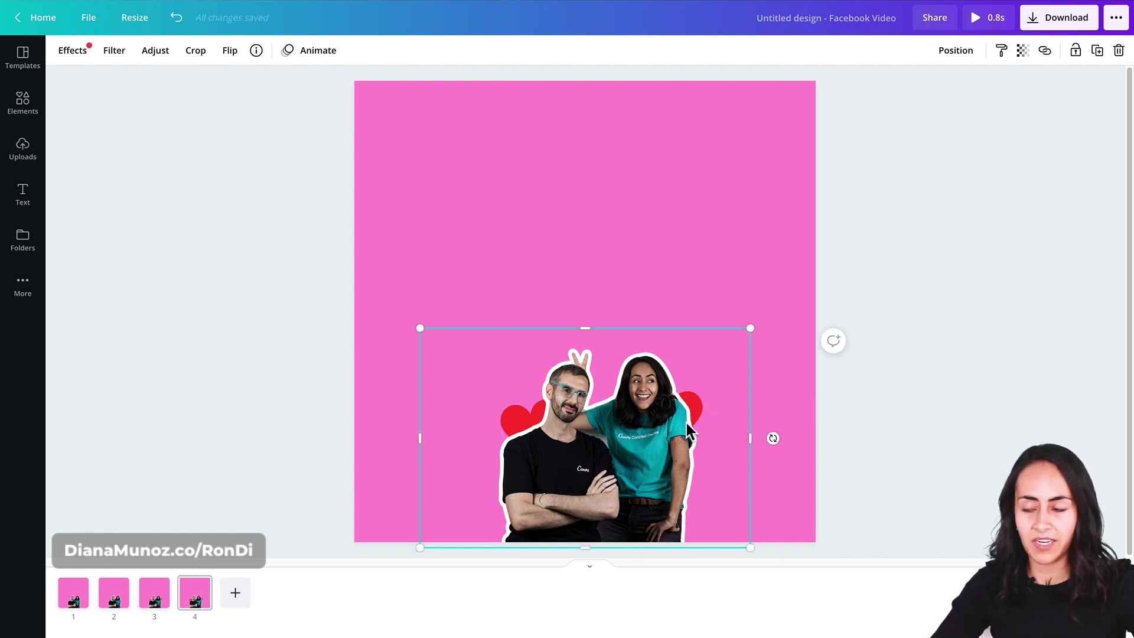
alt+click(686, 417)
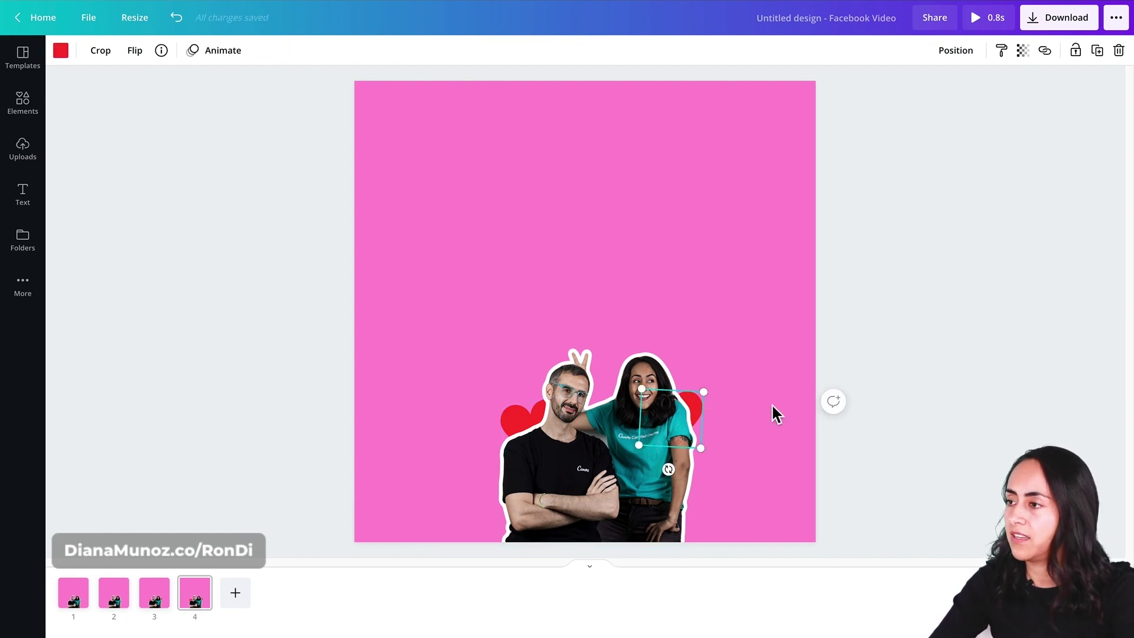
key(shift+Right)
key(shift+Up)
key(shift+Right)
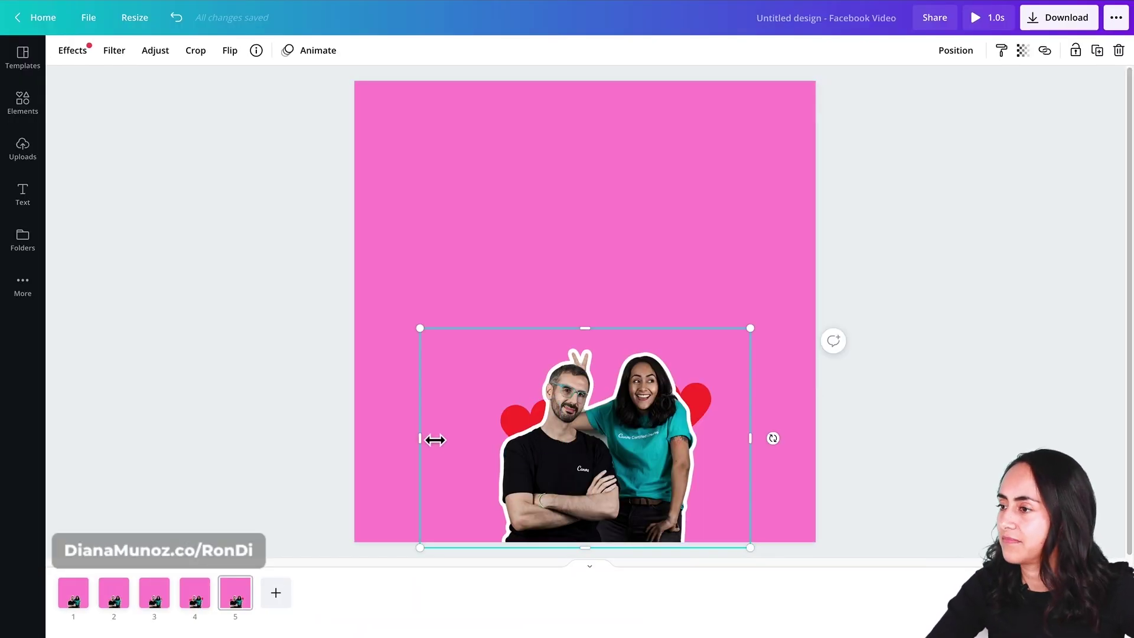
- Build frames 5 to 9 by duplicating pages and moving both hearts gradually out and up beside the couple's heads
click(541, 411)
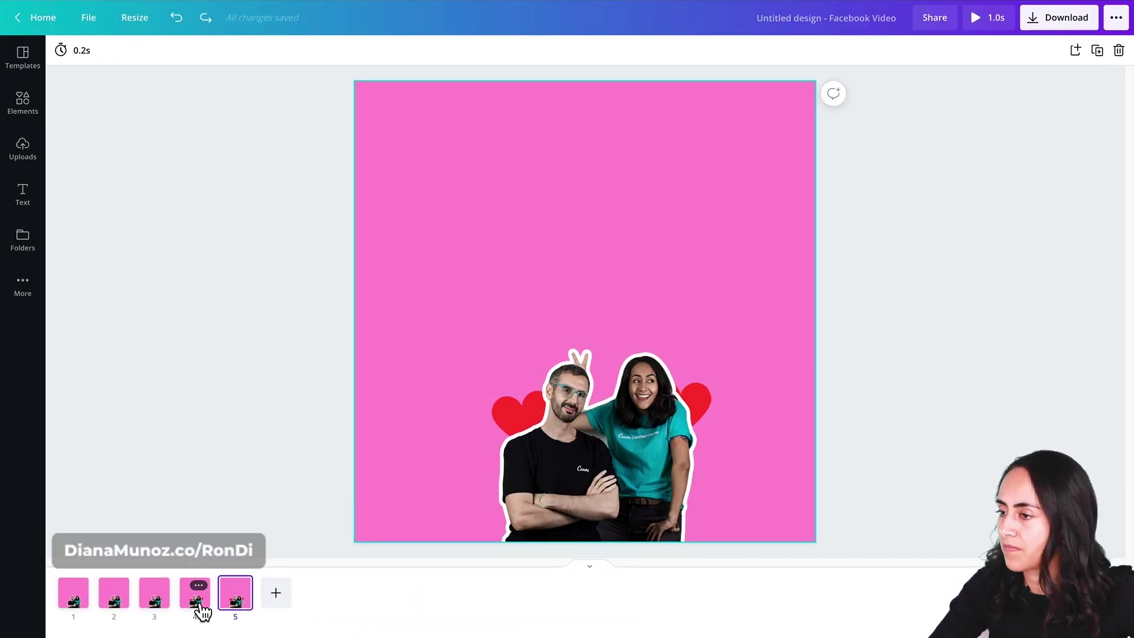
click(691, 402)
drag(725, 366, 712, 377)
click(1097, 50)
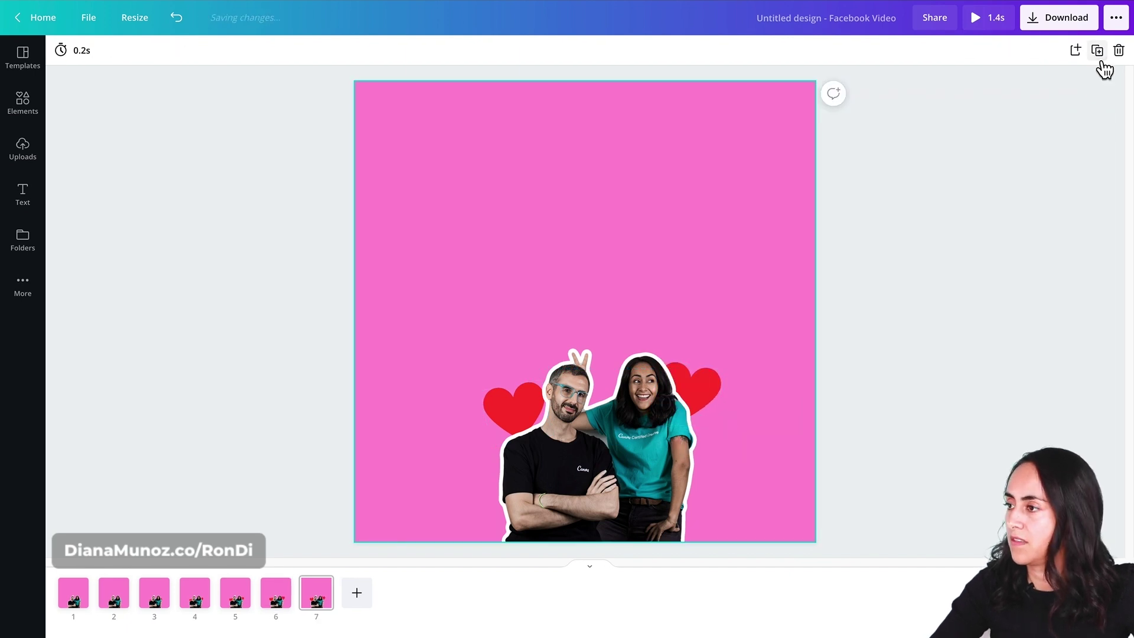
key(ctrl+d)
click(729, 385)
key(ctrl+d)
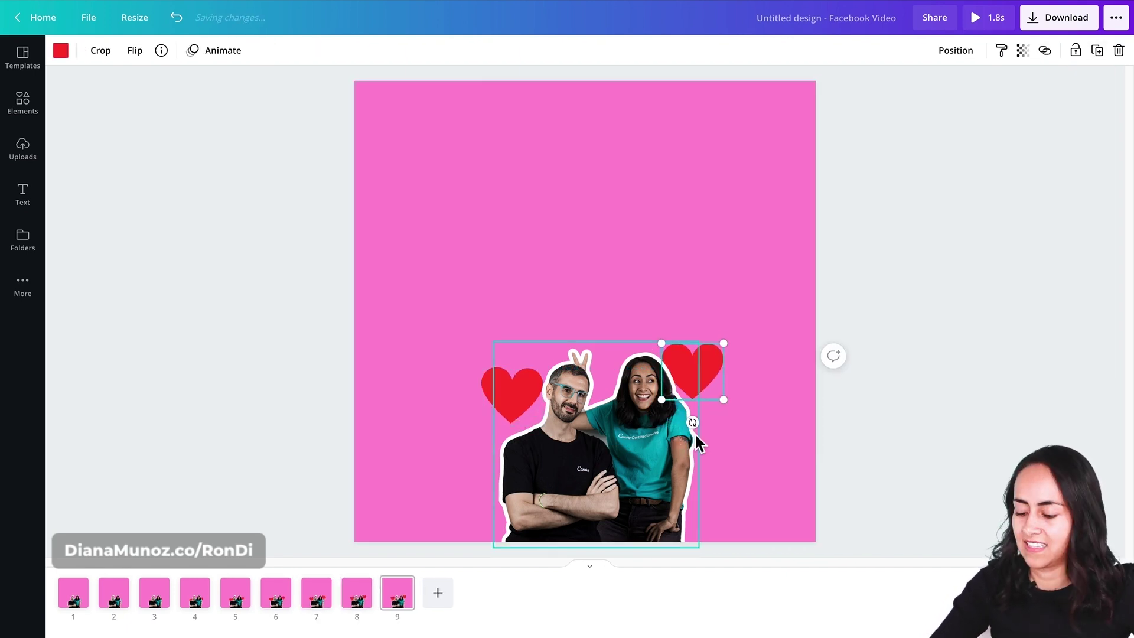
- Add frames 10 and 11 as page duplicates, raising both hearts a little more
click(484, 384)
key(ctrl+d)
drag(697, 366, 698, 359)
drag(515, 385, 515, 367)
click(925, 255)
key(ctrl+d)
- Add frames 12 and 13, floating both hearts clear above the couple's heads, and preview the animation
click(692, 357)
key(ctrl+d)
drag(704, 354, 703, 337)
click(512, 348)
drag(511, 348, 512, 330)
key(ctrl+d)
drag(682, 322, 683, 306)
drag(531, 329, 532, 317)
click(976, 363)
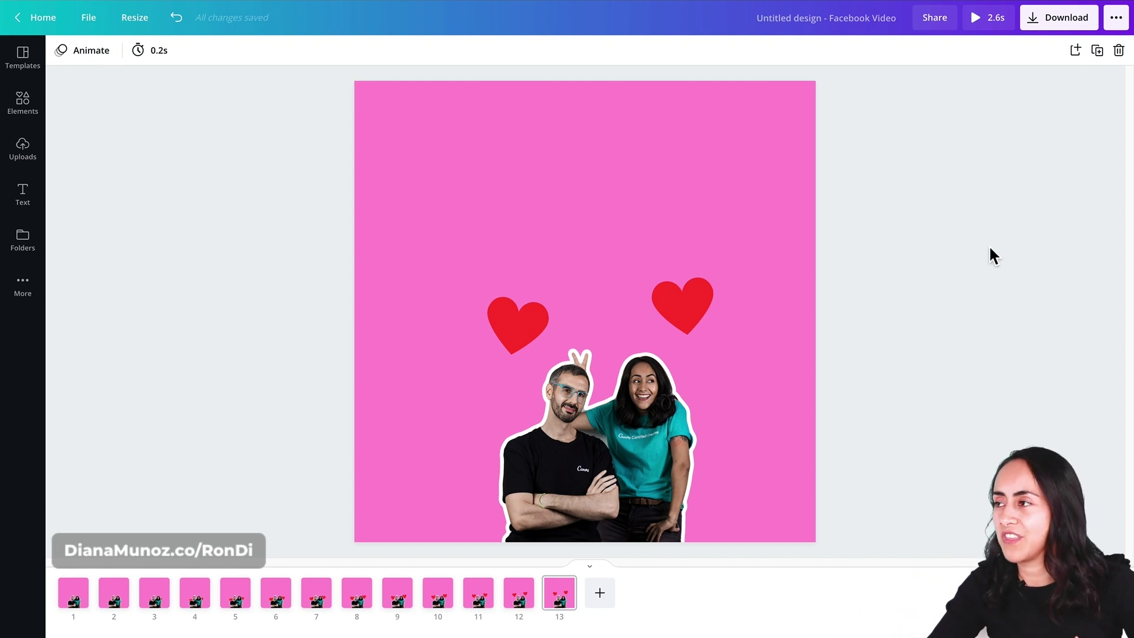
click(992, 18)
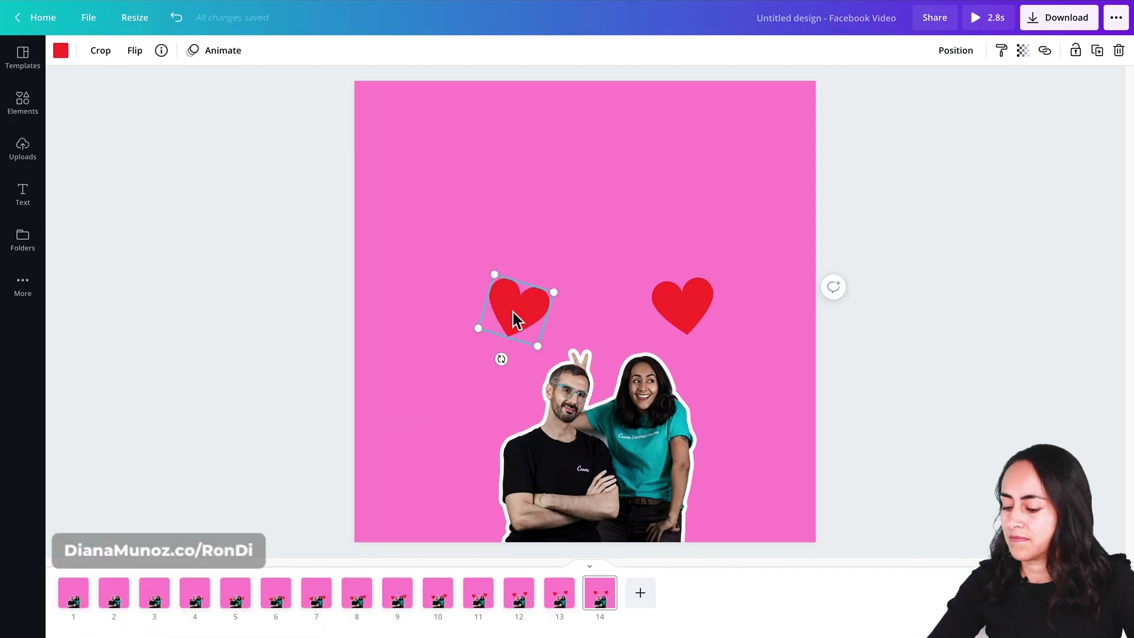
- Tilt the woman's heart counterclockwise on page 14, duplicate the page as frame 15, and shift the man's heart slightly higher
click(682, 295)
drag(680, 348, 703, 352)
key(ctrl+d)
click(529, 309)
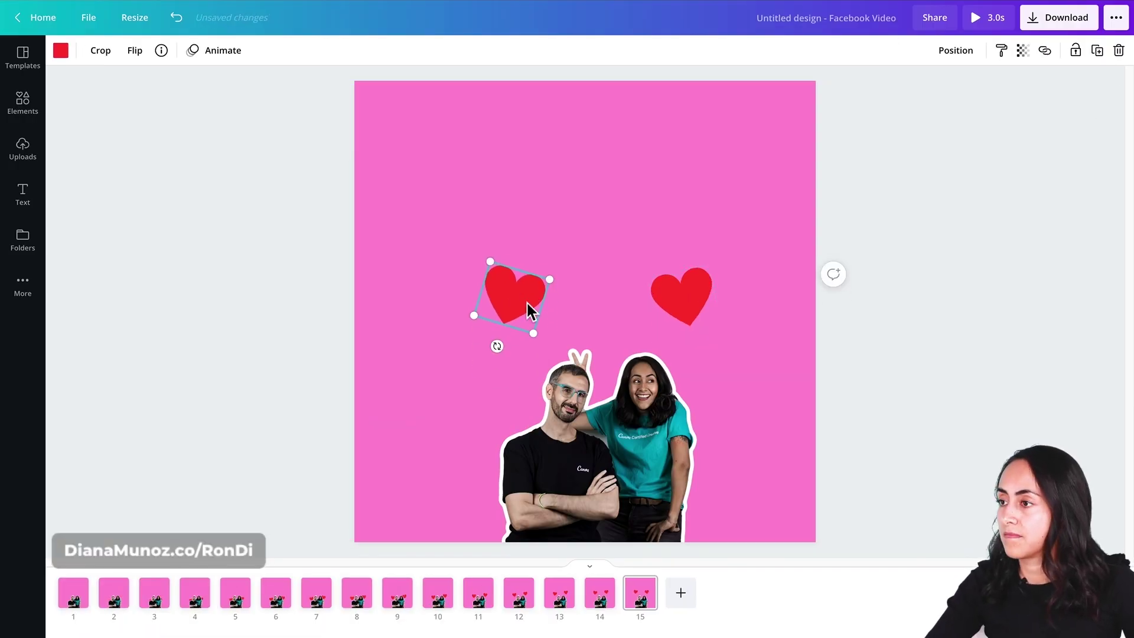
- Add frames 16 and 17, moving both hearts higher and closer to each other
click(689, 301)
key(ctrl+d)
drag(689, 301, 678, 296)
key(ctrl+d)
click(726, 236)
click(532, 275)
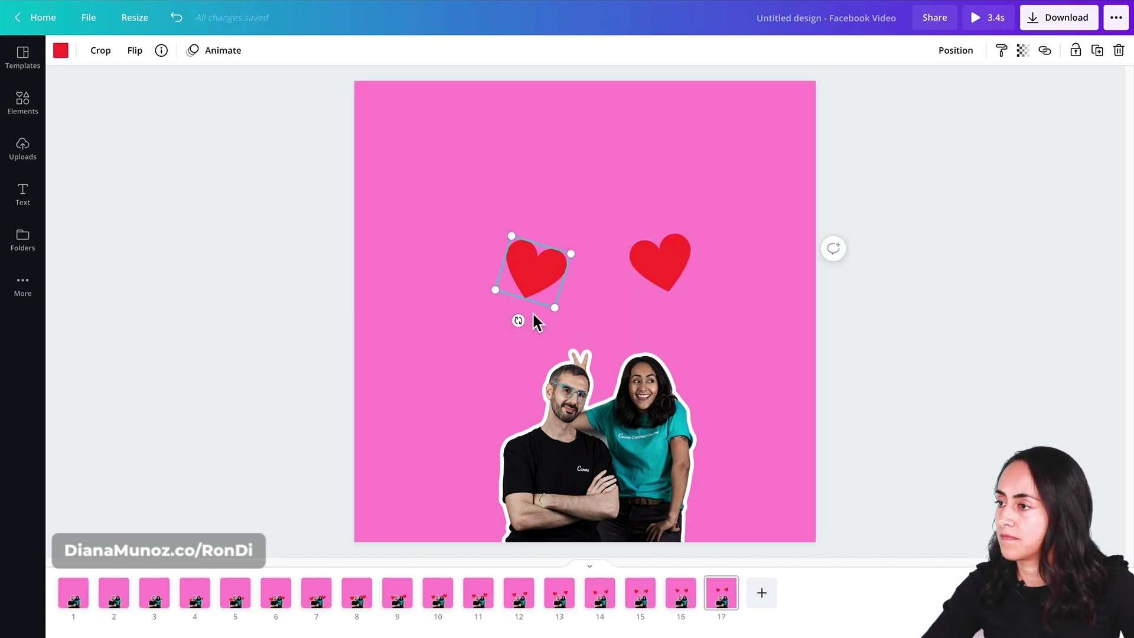
- Add frames 18 to 20, rotating the hearts slightly and drawing them closer together above the couple
click(1098, 50)
click(638, 273)
click(689, 273)
key(ctrl+d)
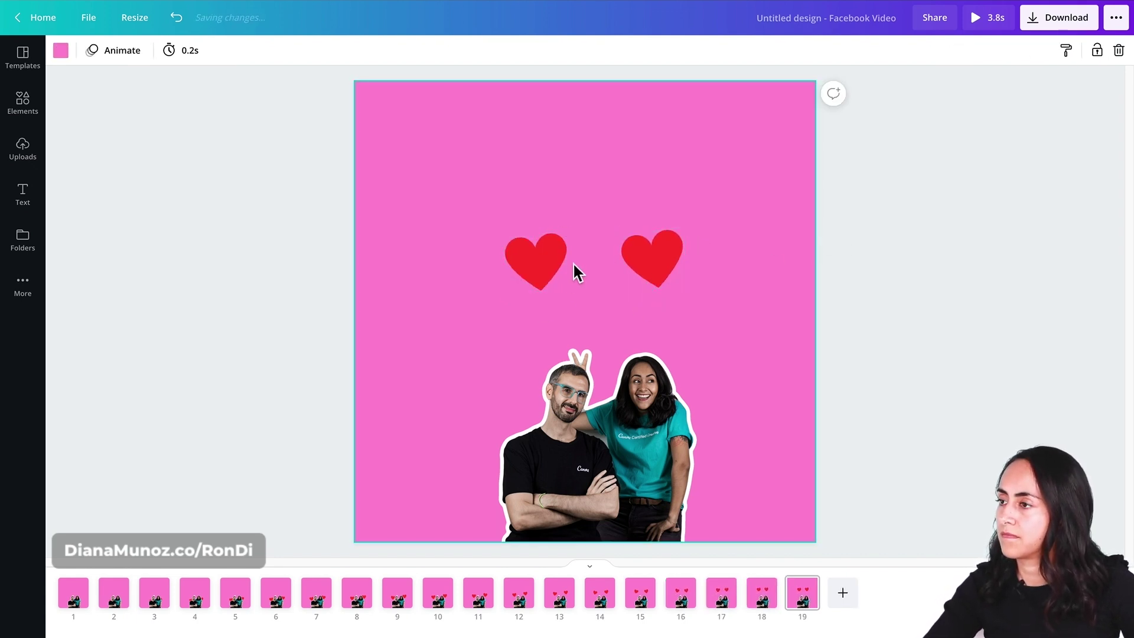
click(654, 246)
drag(650, 301, 628, 313)
key(ctrl+d)
click(662, 237)
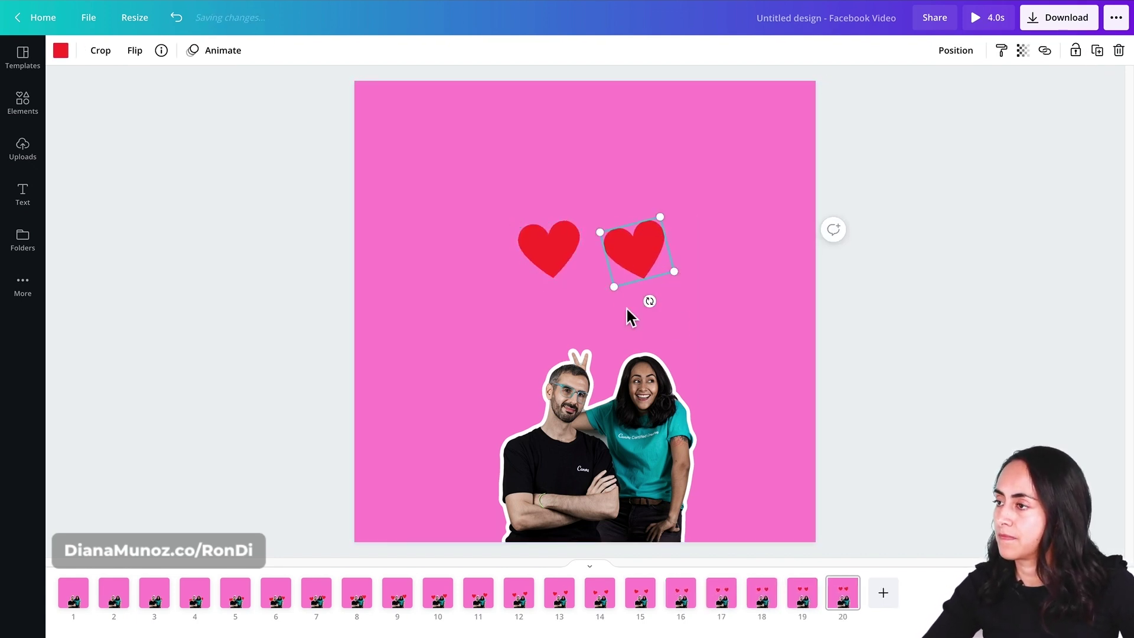
- Add frames 21 and 22, bringing the two hearts together until their edges touch above the couple
key(ctrl+d)
drag(547, 254, 562, 299)
click(1072, 117)
click(623, 246)
click(992, 392)
key(ctrl+d)
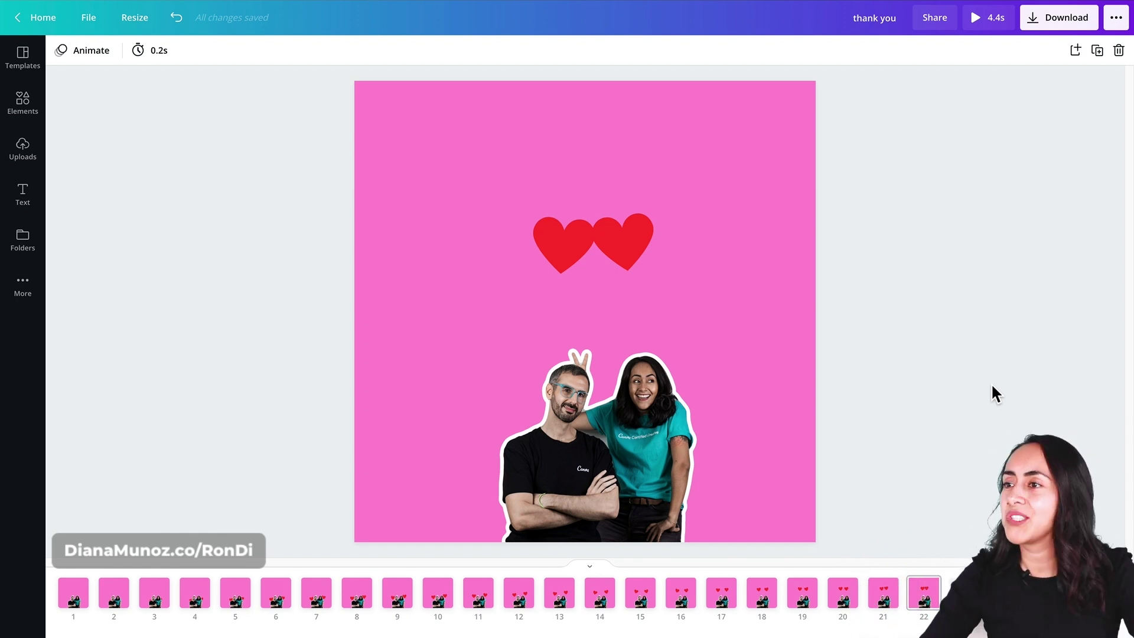
- Search the elements library for "spark" and limit the results to graphics
click(43, 127)
click(127, 59)
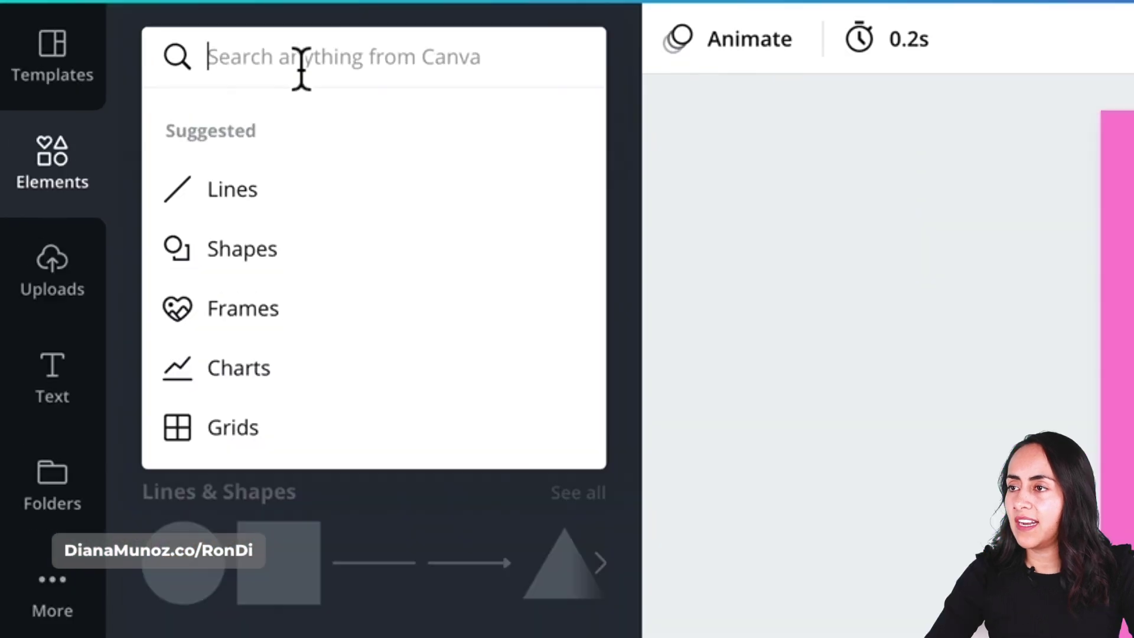
text(spark)
key(Return)
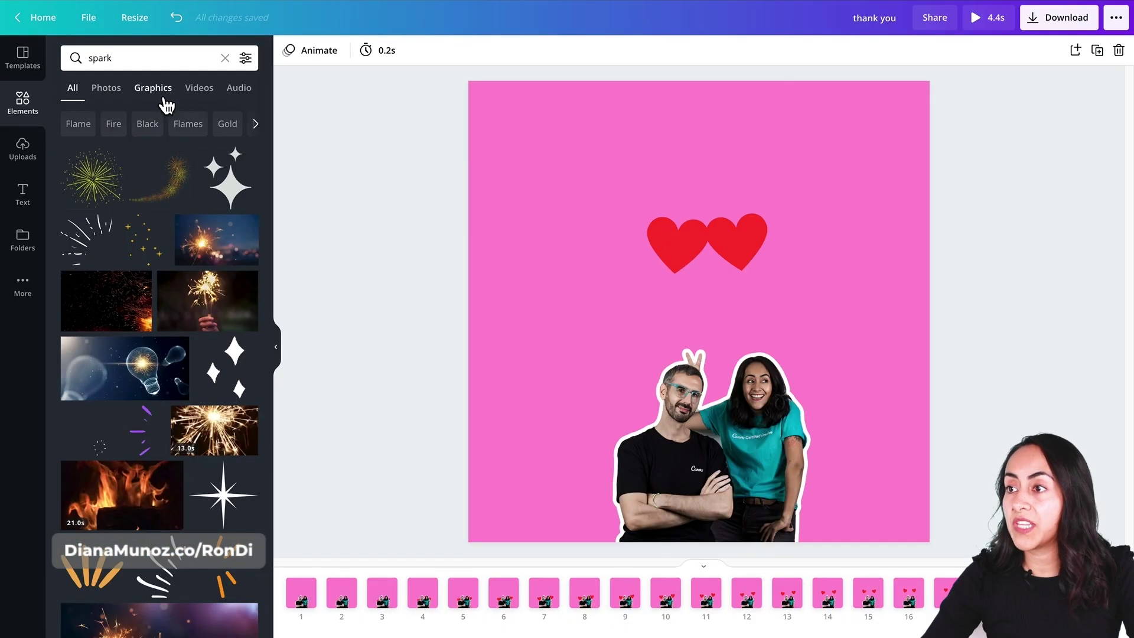
click(172, 96)
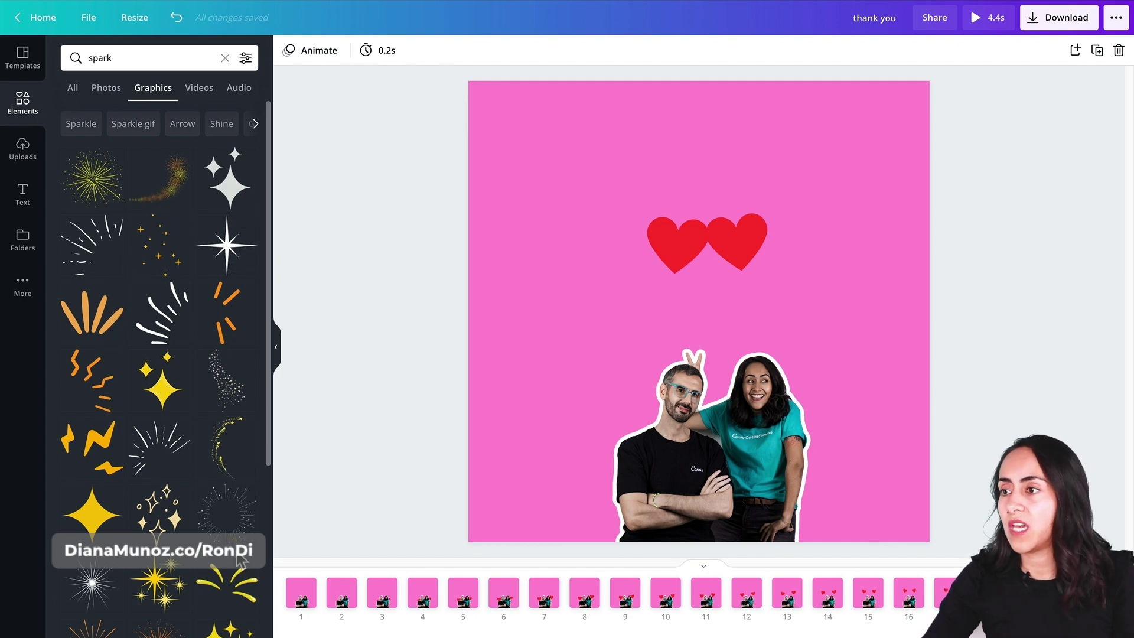
- Add the free orange four-ray burst graphic to the frame where the hearts touch
scroll(241, 559, down, 3)
scroll(242, 561, up, 2)
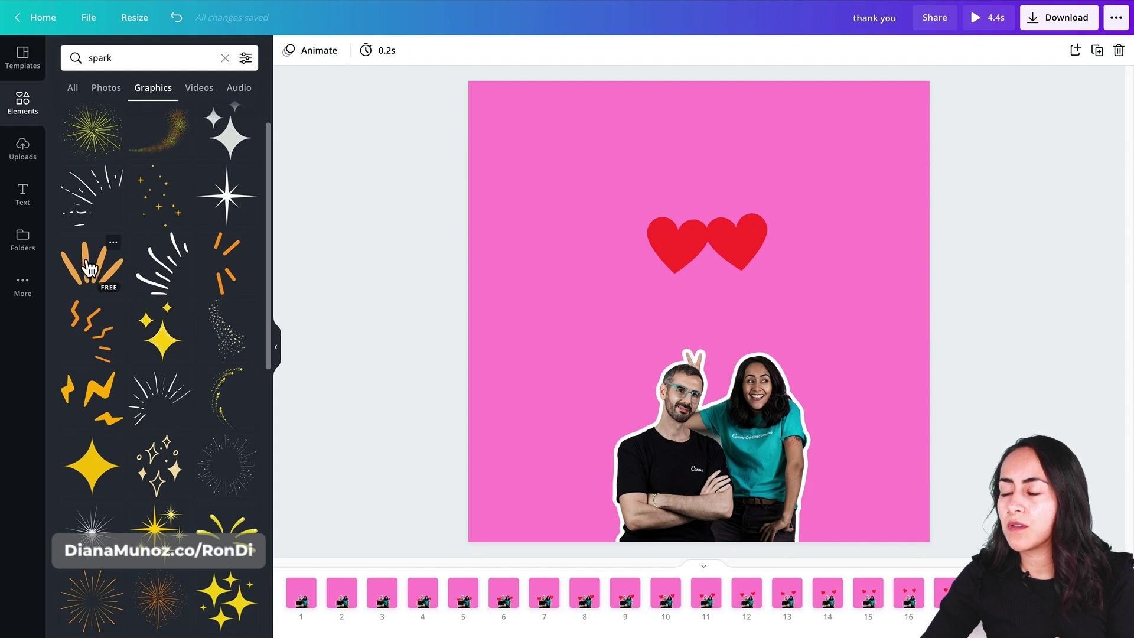
click(119, 274)
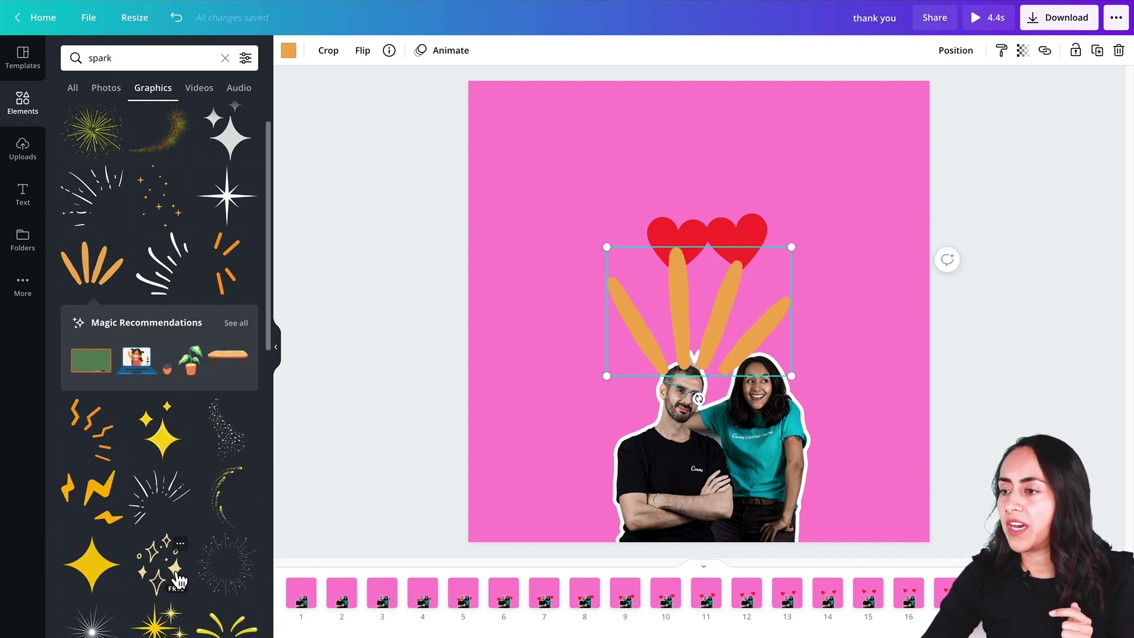
scroll(165, 549, down, 1)
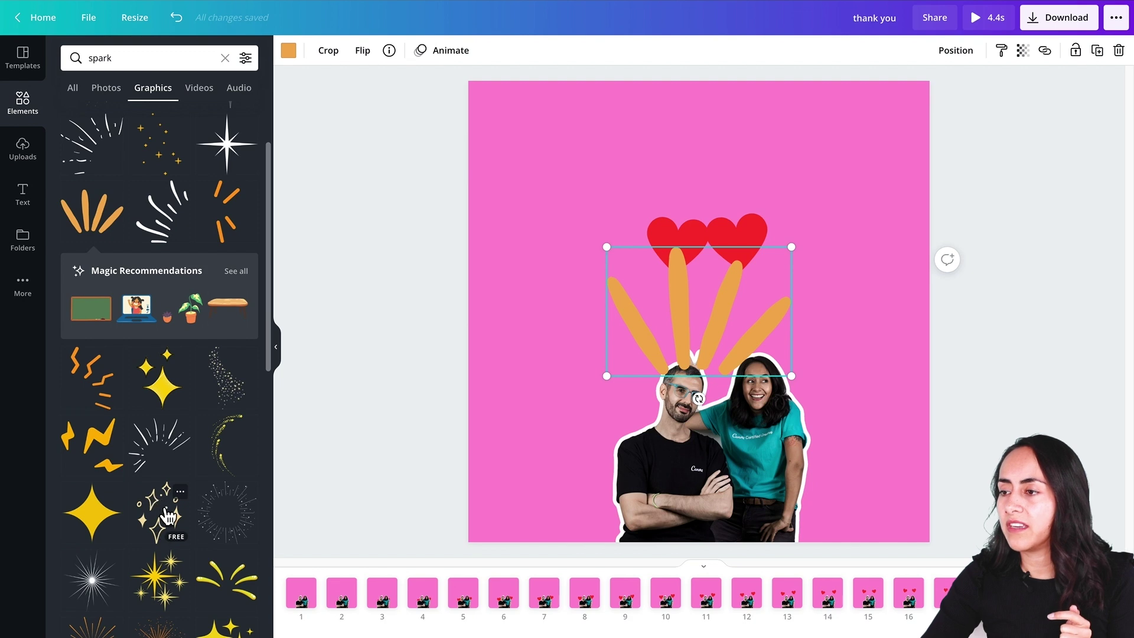
- Add the free sparkles graphic small over the touching hearts, and shrink and rotate the orange burst to fan out left of them
scroll(168, 516, down, 4)
click(159, 297)
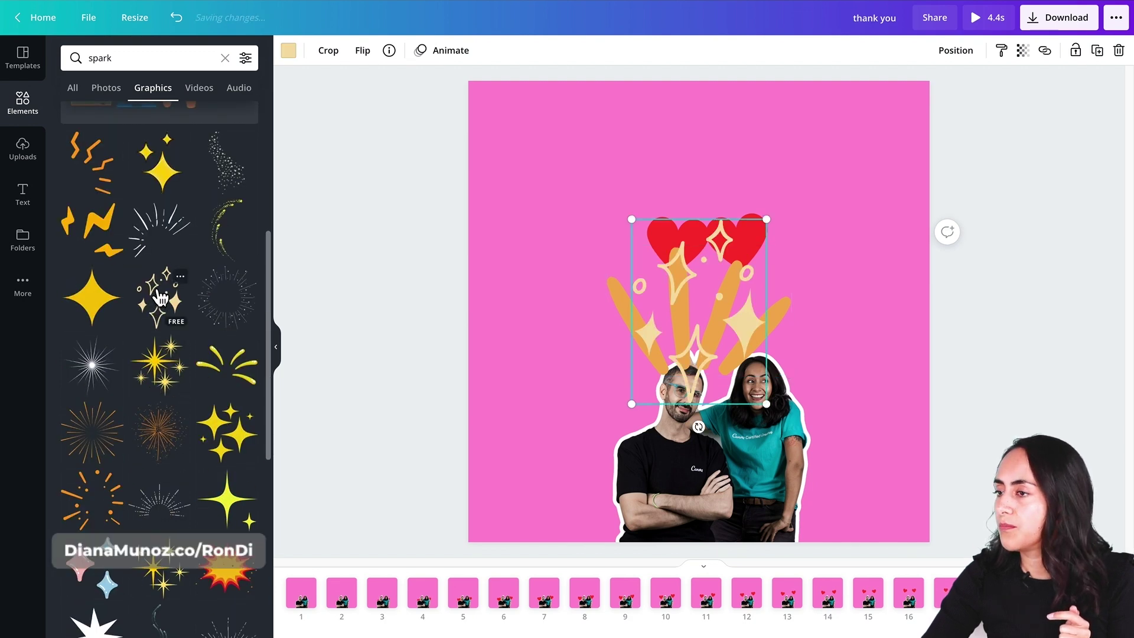
drag(719, 335, 725, 274)
drag(728, 357, 641, 311)
drag(611, 350, 750, 289)
drag(686, 356, 600, 255)
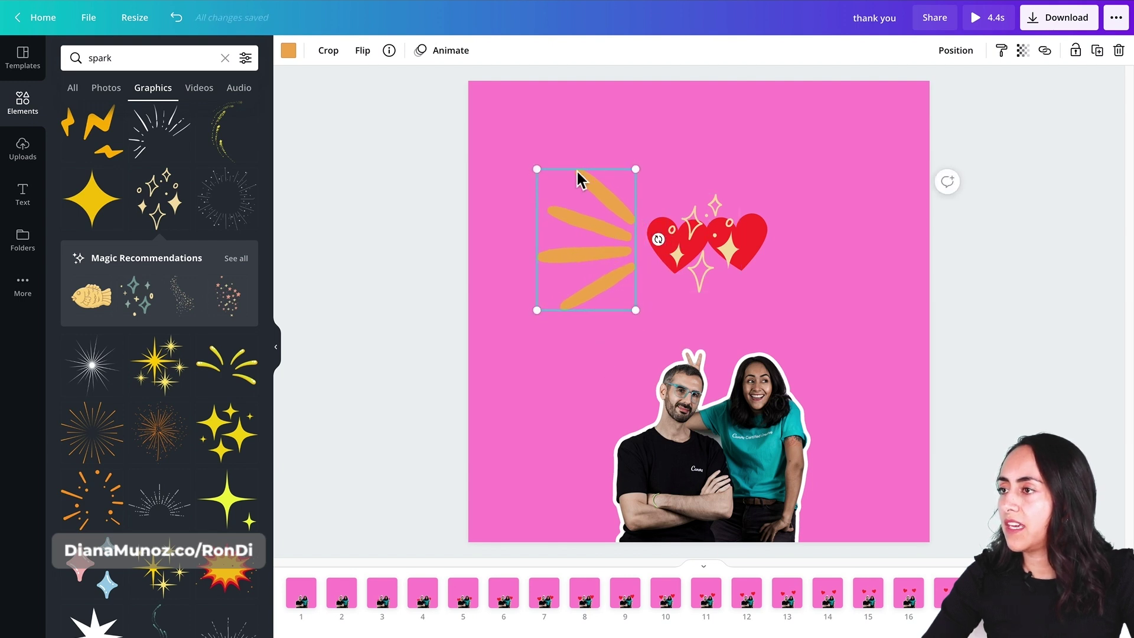
- Place a horizontally flipped duplicate of the orange burst right of the hearts, and duplicate the finished frame
click(1097, 50)
drag(608, 316, 801, 280)
click(363, 51)
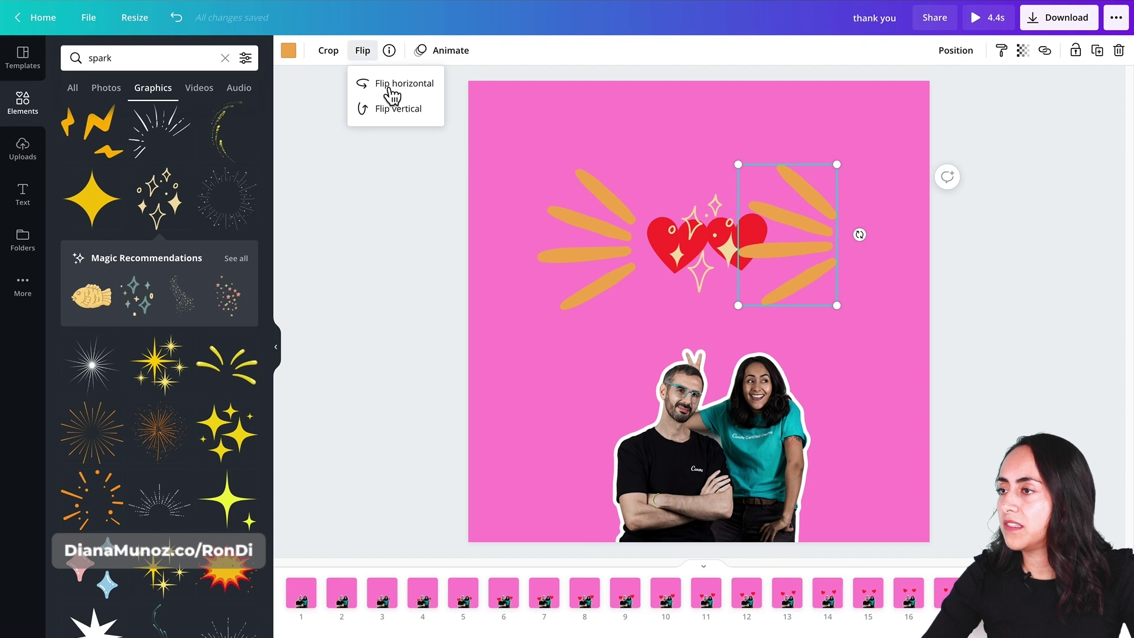
click(404, 83)
drag(779, 269, 819, 272)
click(916, 334)
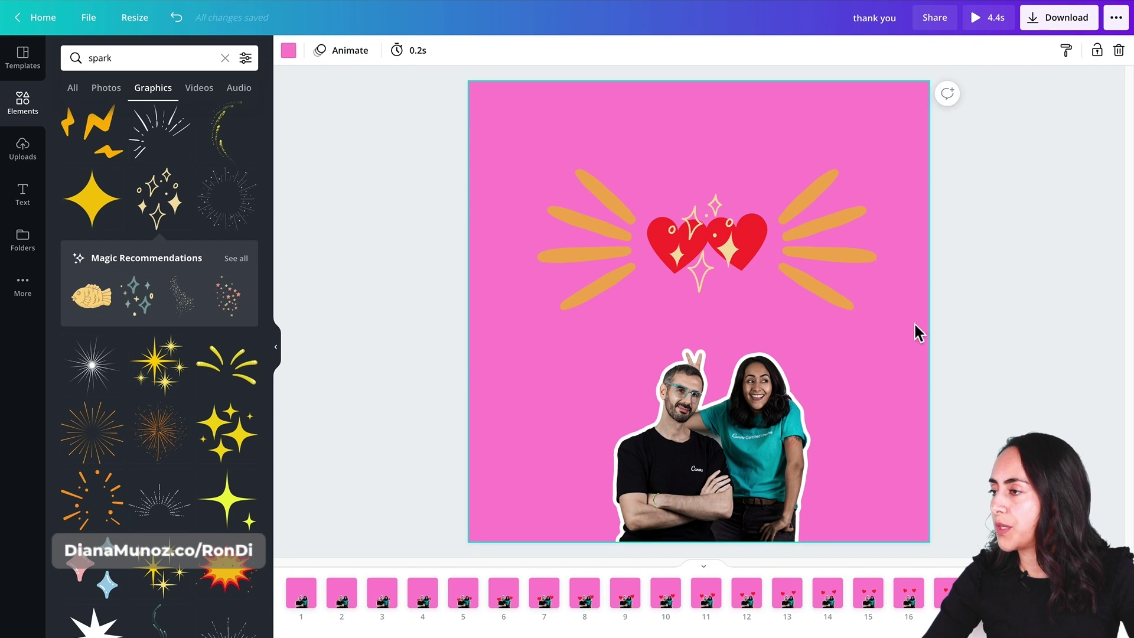
click(1069, 341)
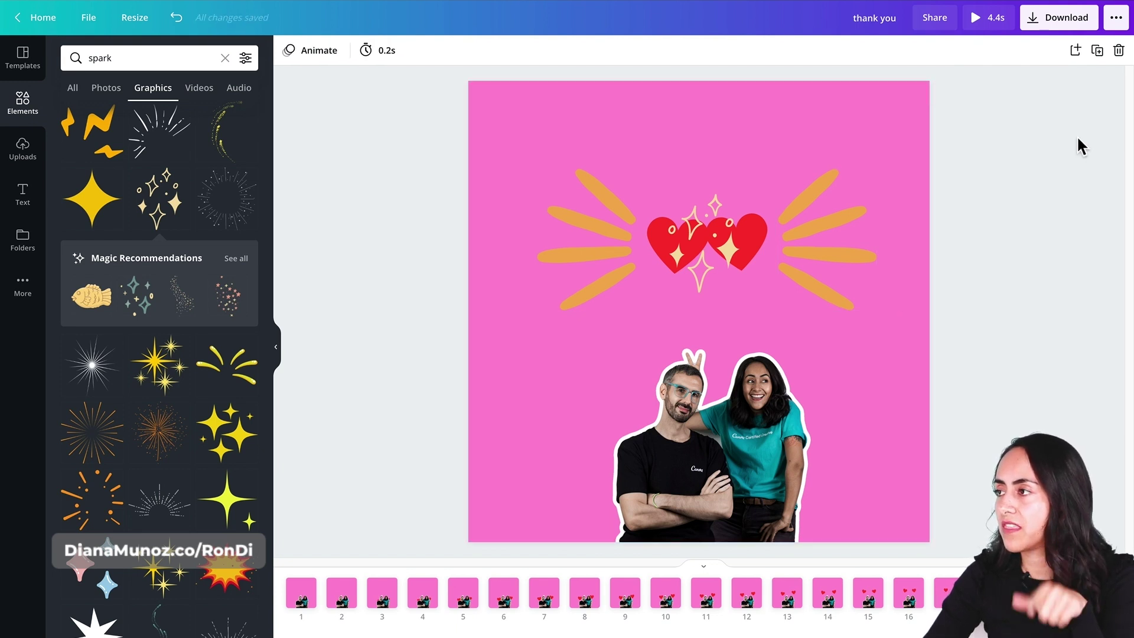
click(1097, 52)
- Rotate both hearts nearly upright on the new frame and move them slightly apart
click(760, 243)
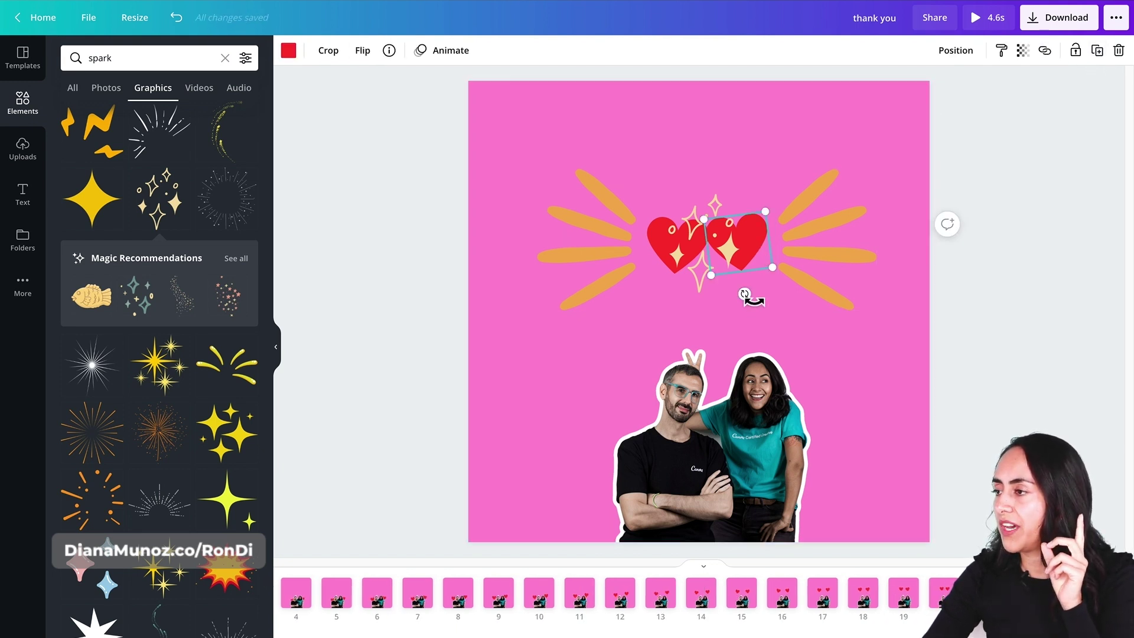
drag(736, 296, 688, 309)
click(714, 289)
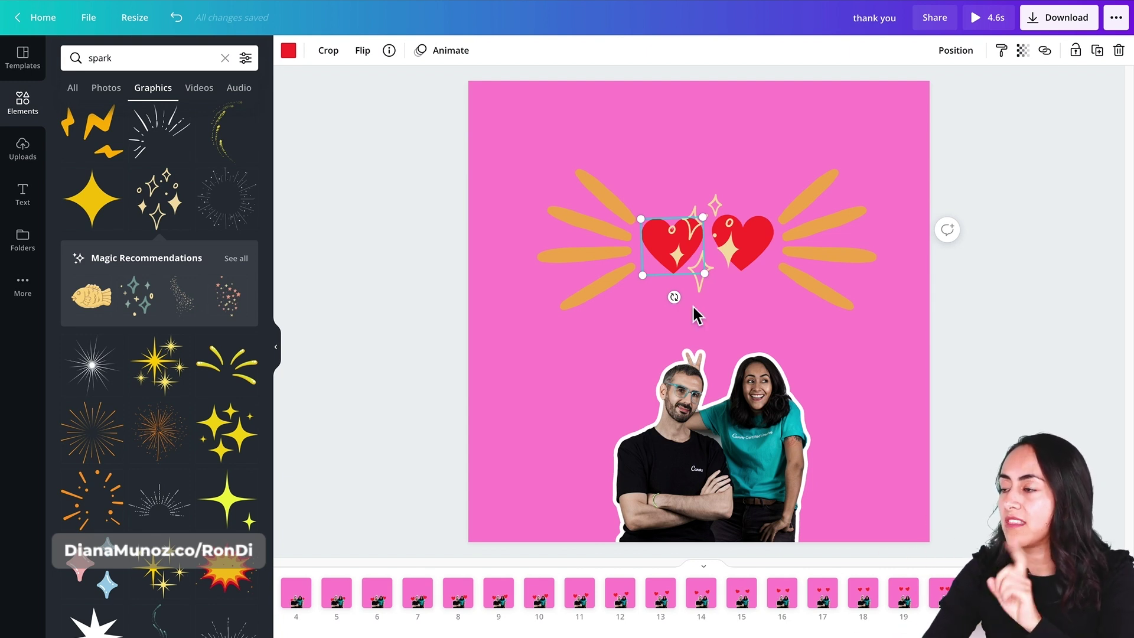
click(1080, 349)
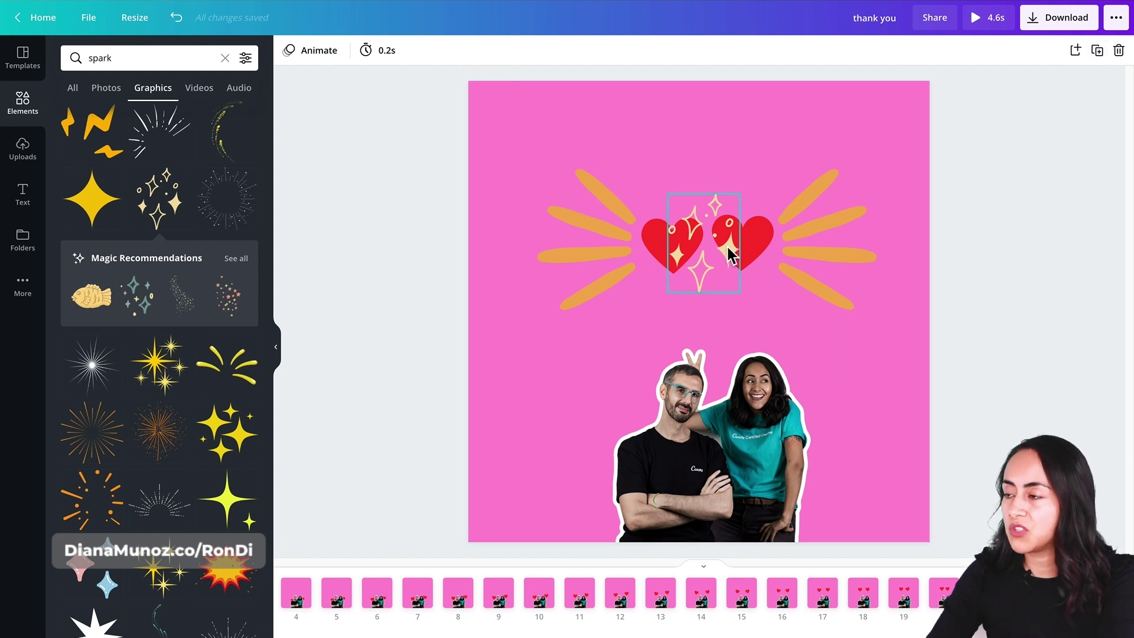
- Delete the sparkles graphic and both hearts from the new frame, keeping the two orange bursts
click(718, 226)
key(Delete)
drag(686, 176, 723, 238)
key(Delete)
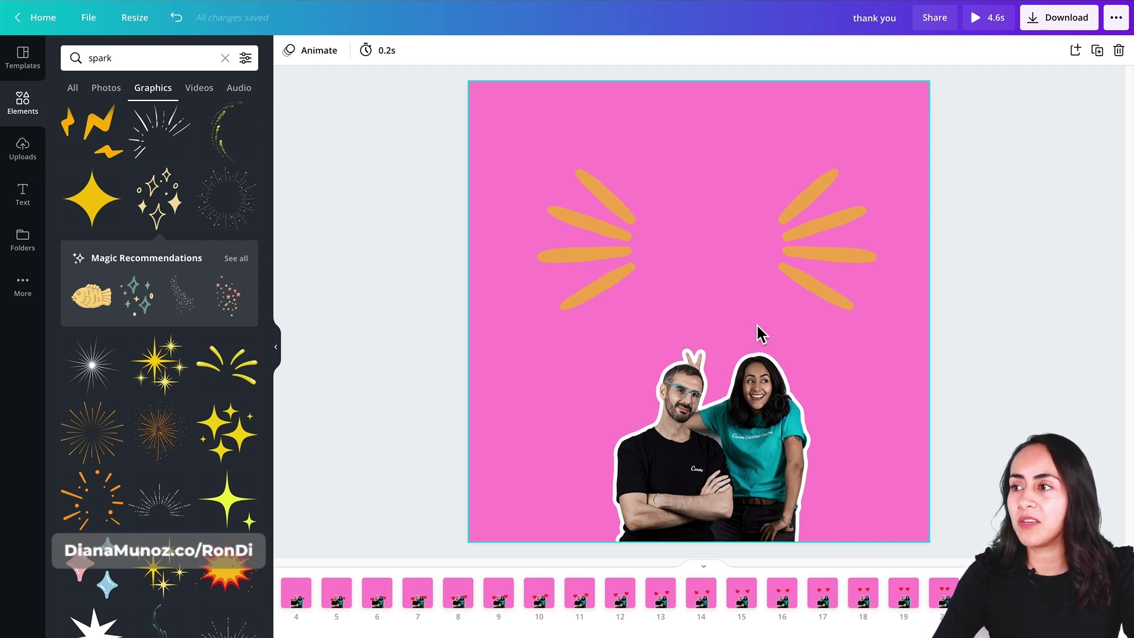
- Add the text "Thank you!" between the two orange bursts and enlarge it to font size 45.5
key(t)
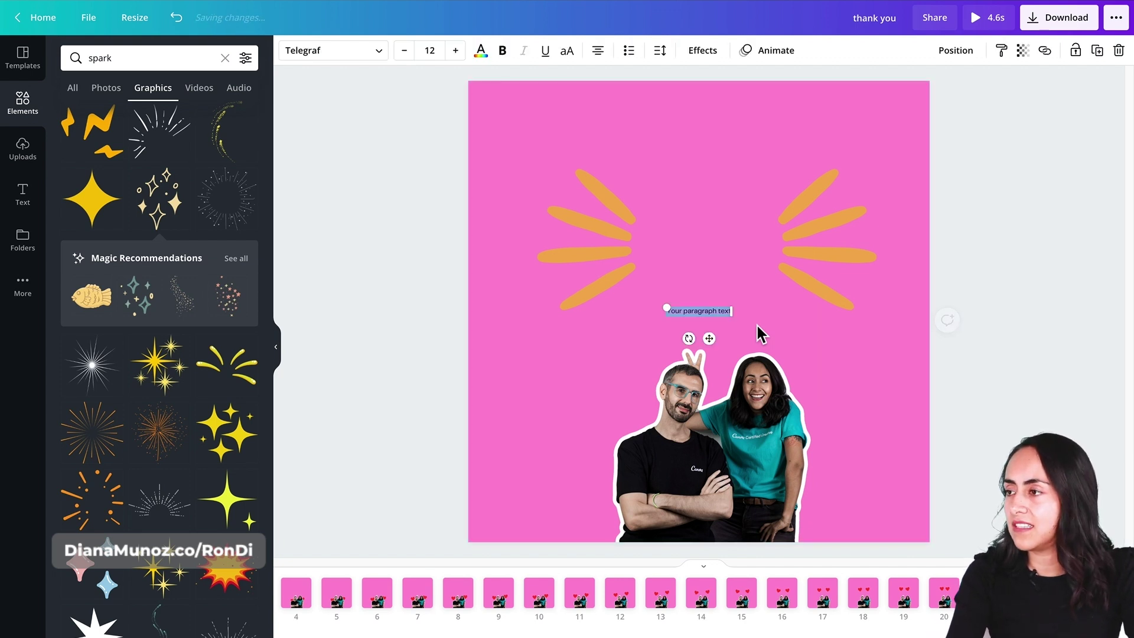
drag(777, 289, 863, 254)
drag(772, 332, 719, 283)
key(BackSpace)
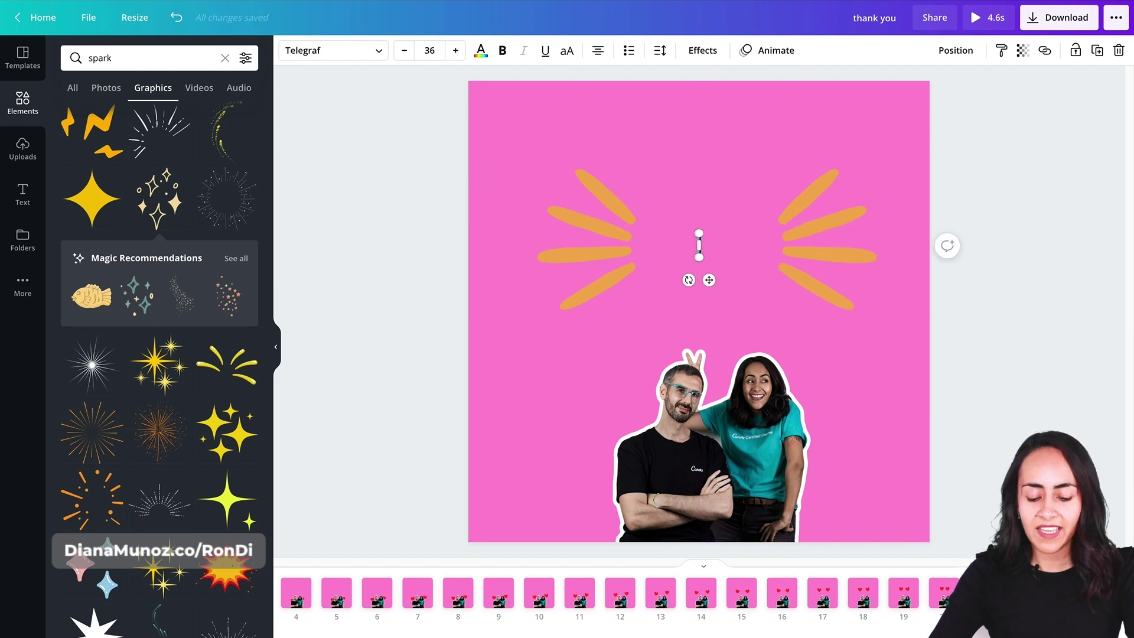
text(Thank you)
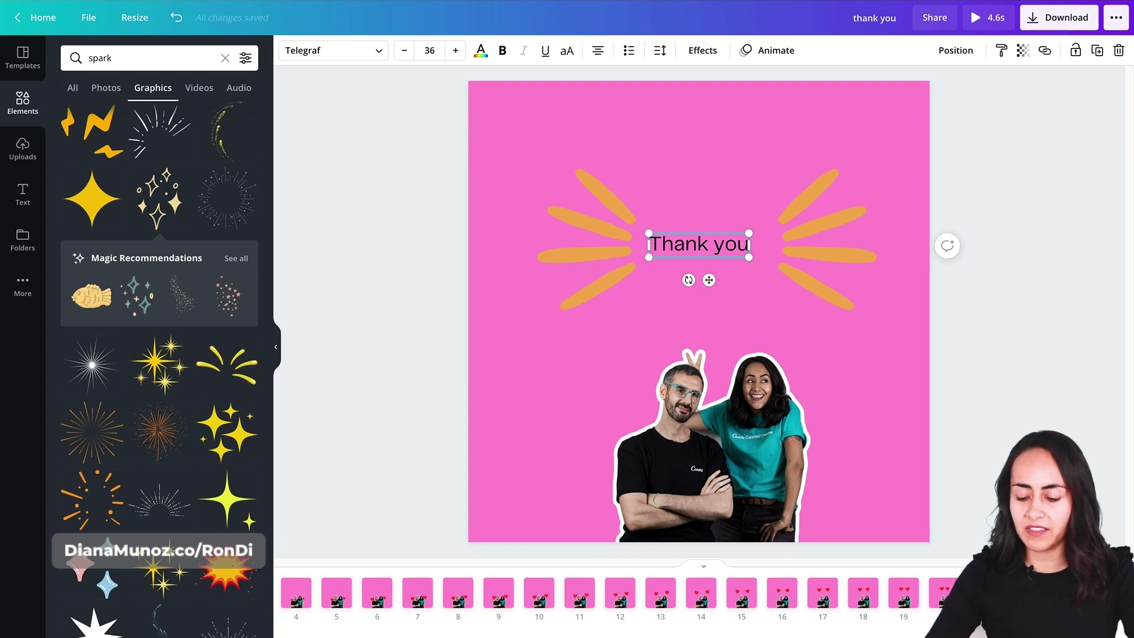
text(!)
drag(751, 233, 775, 239)
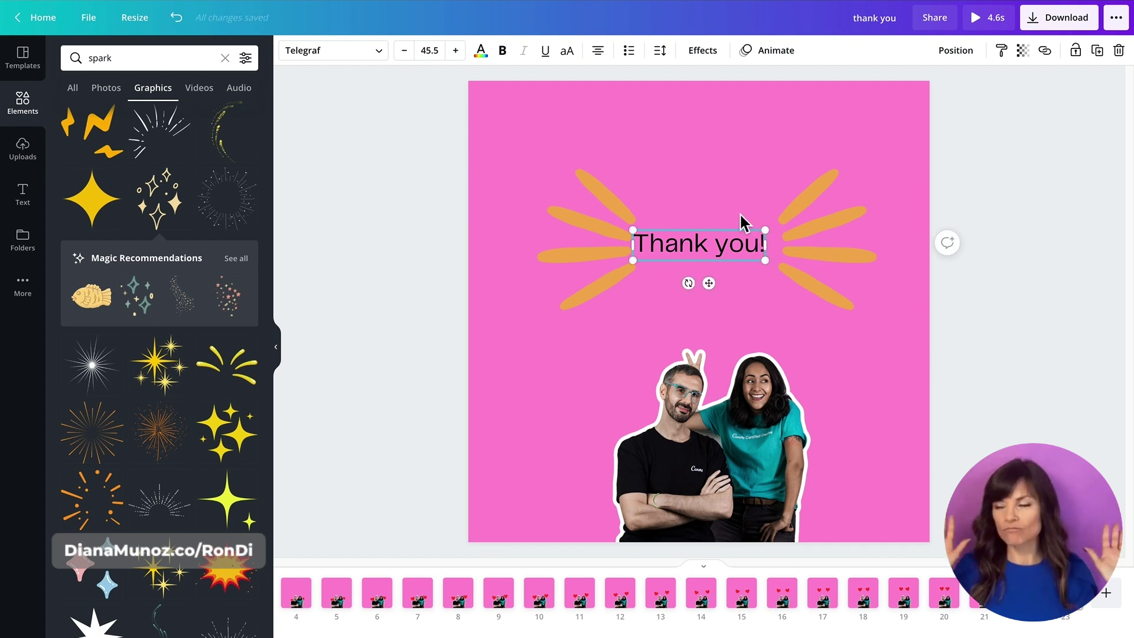
click(956, 51)
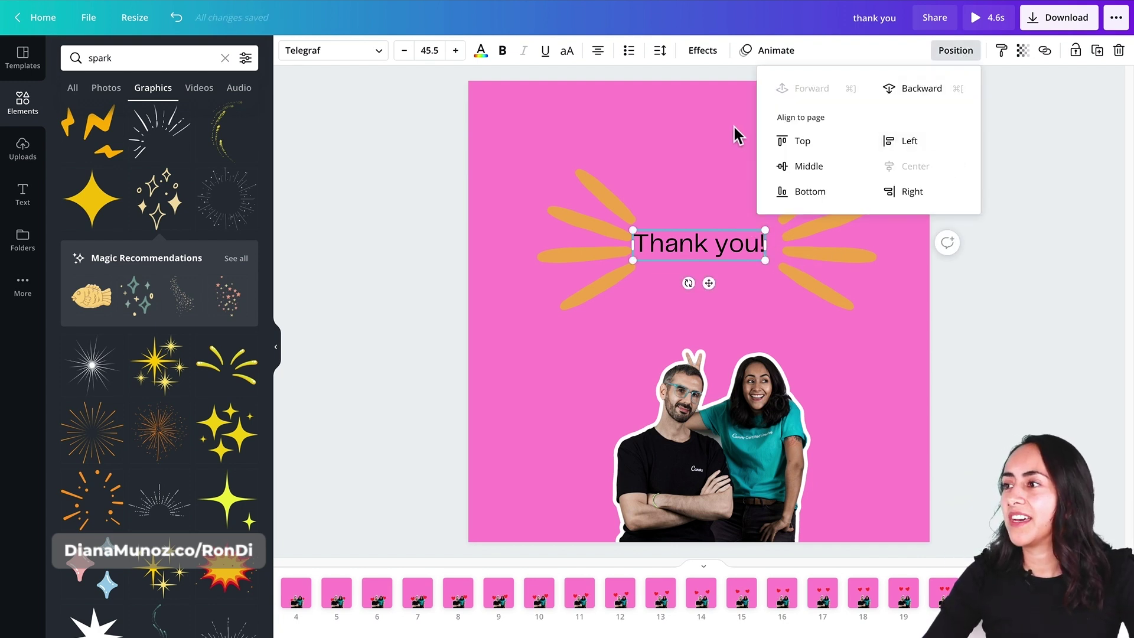
click(699, 220)
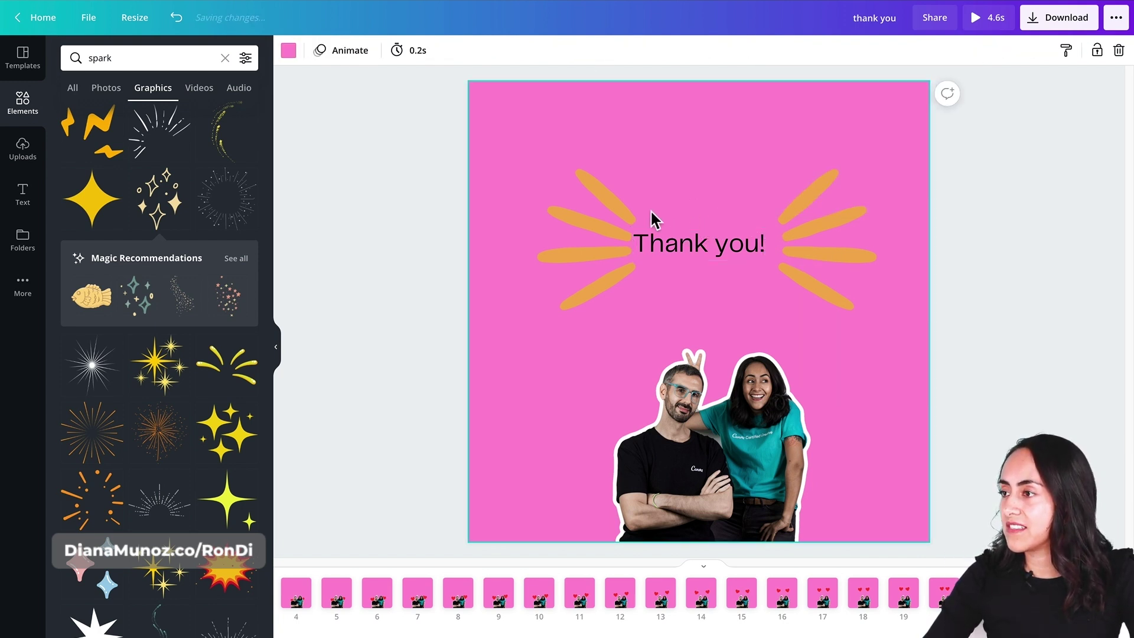
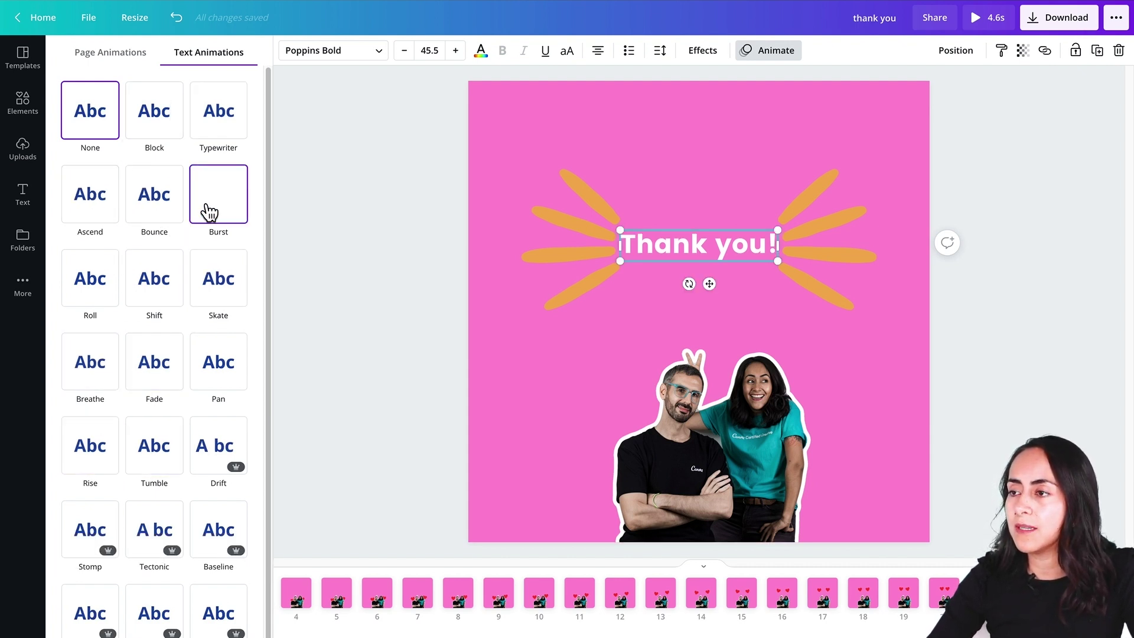
- Apply the Bounce animation to the "Thank you!" text and set the frame's duration to 3.0 seconds
scroll(248, 478, down, 1)
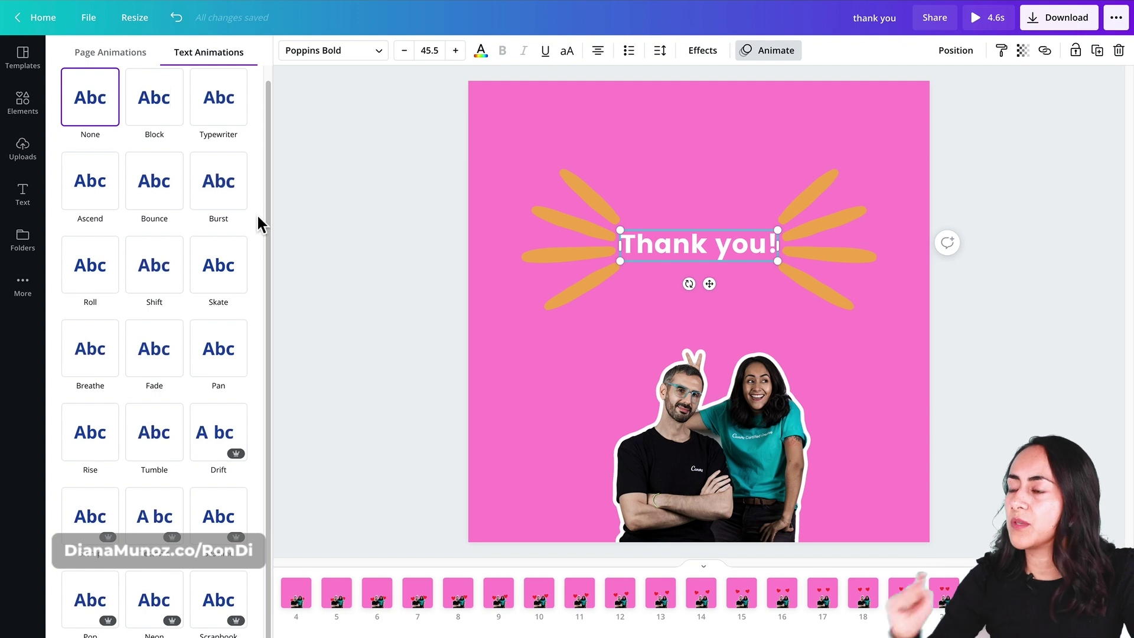
click(170, 196)
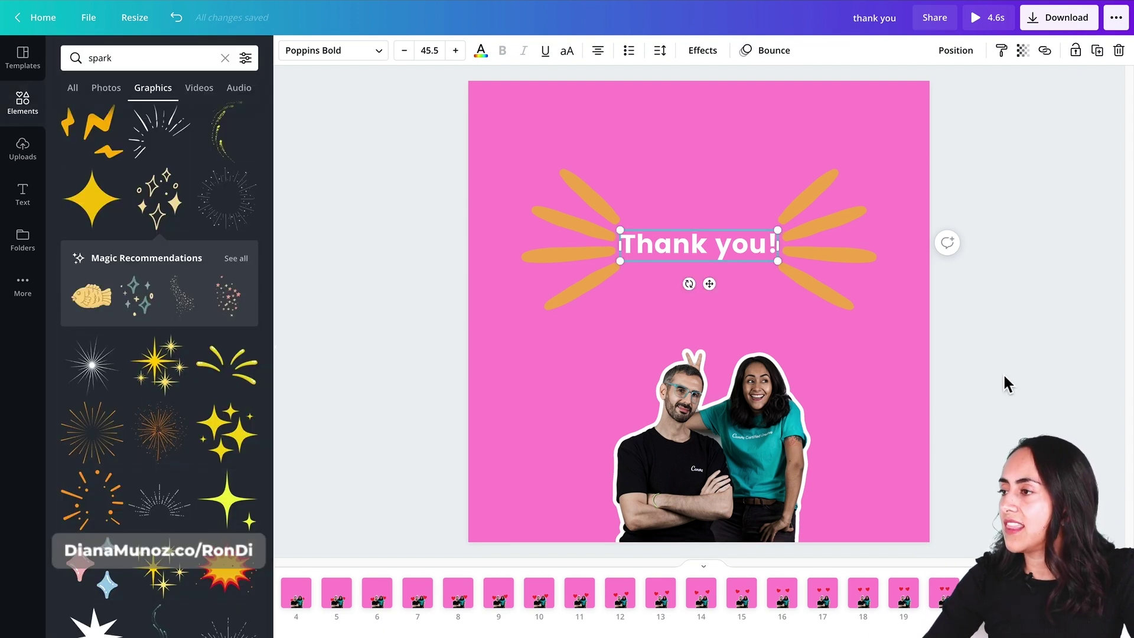
click(1045, 258)
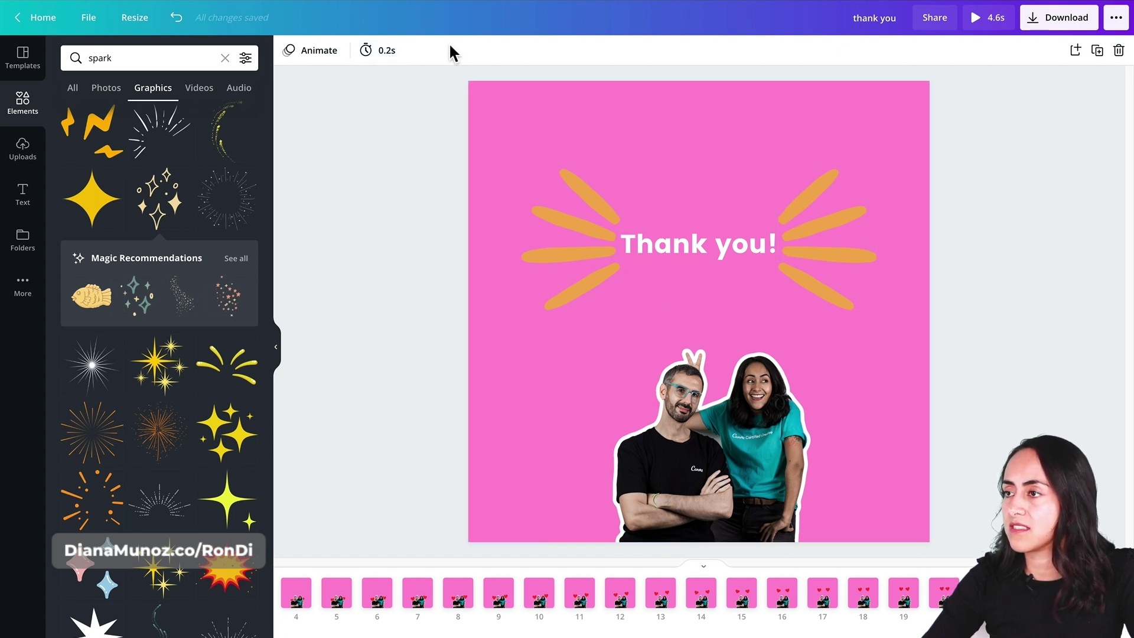
click(409, 51)
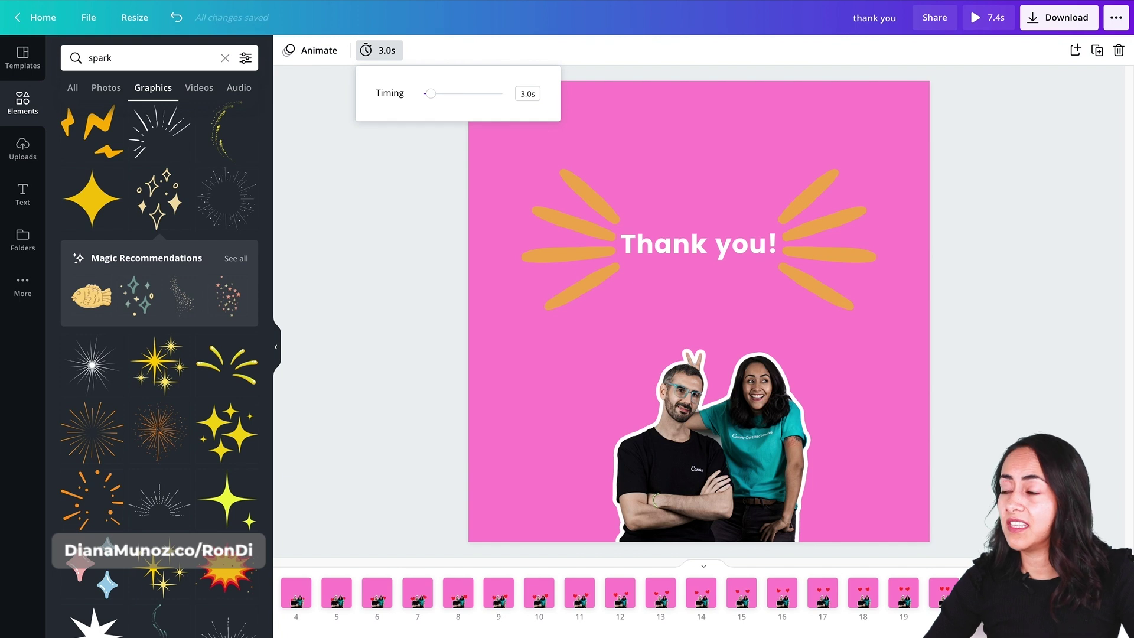
click(1047, 213)
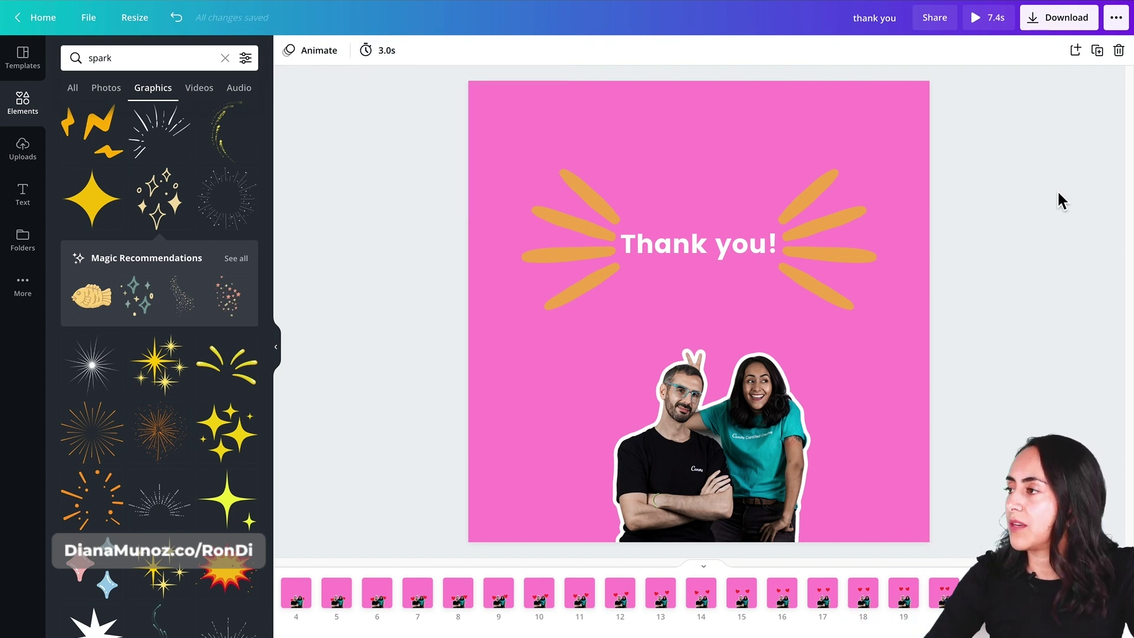
- Duplicate the "Thank you!" frame and replace the text on the copy with "100K"
click(1097, 50)
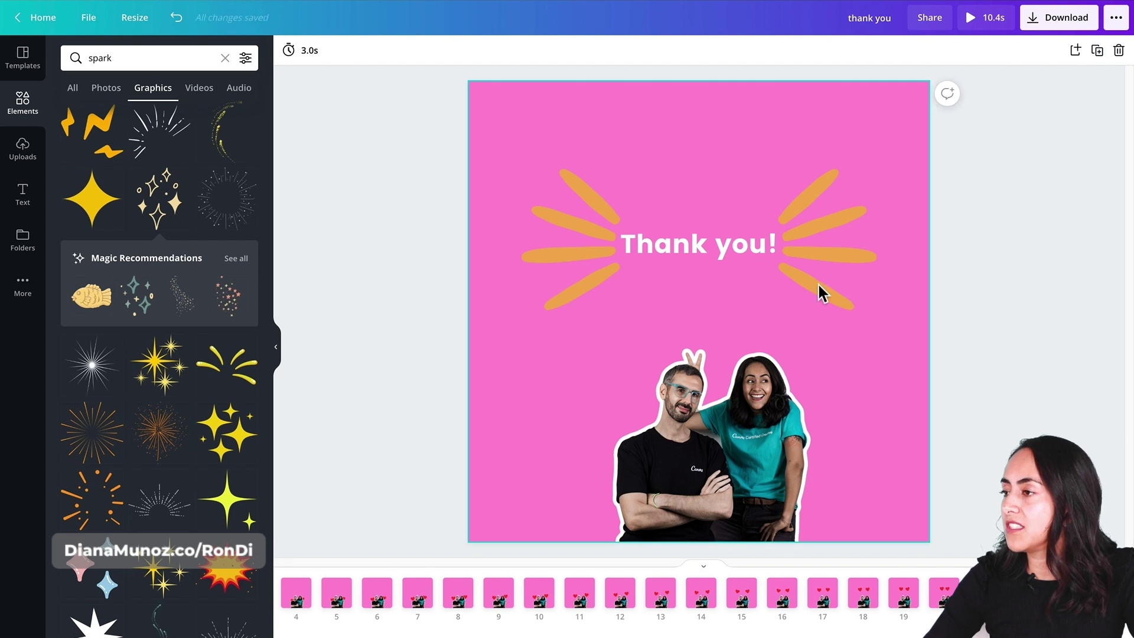
click(732, 257)
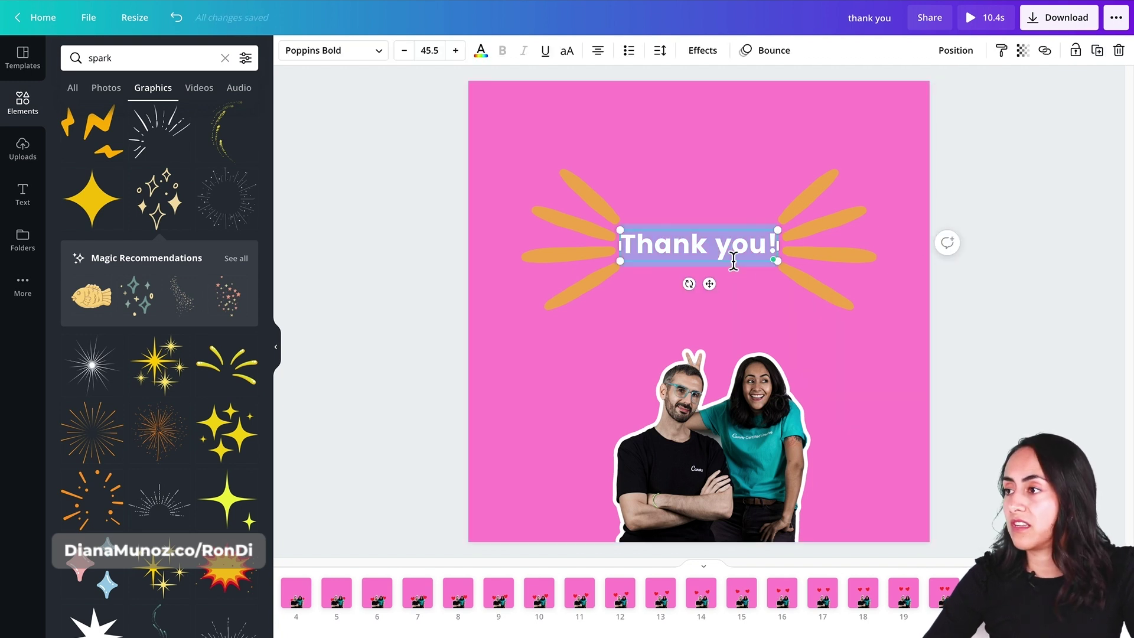
text(100)
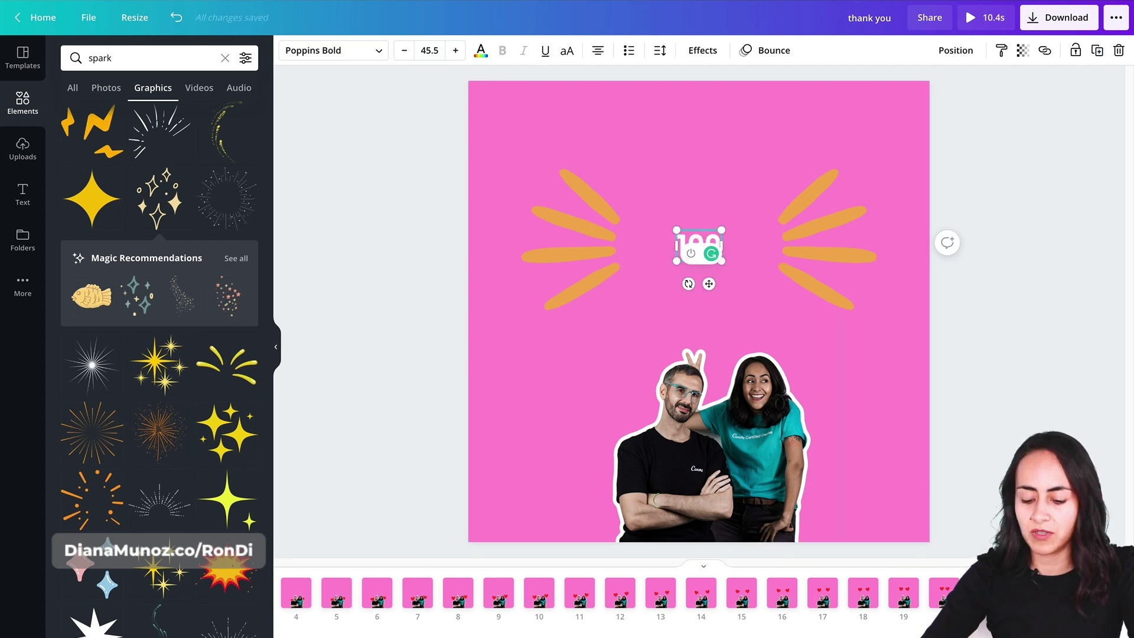
text(K)
click(955, 320)
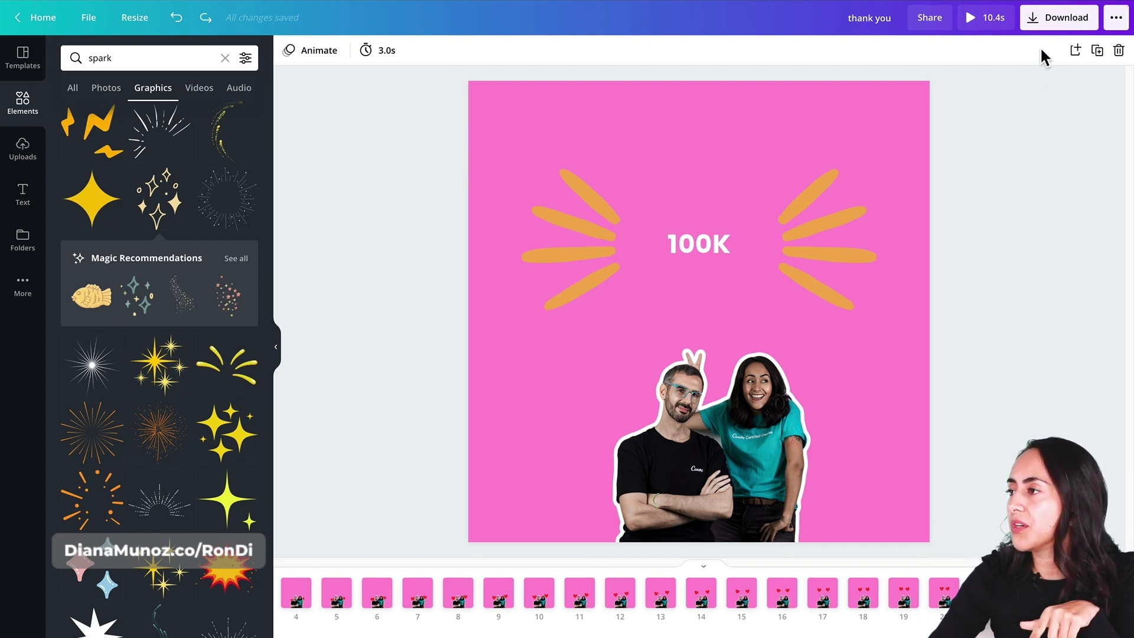
- Preview the whole animation through to the "100K" frame and close the preview
click(994, 24)
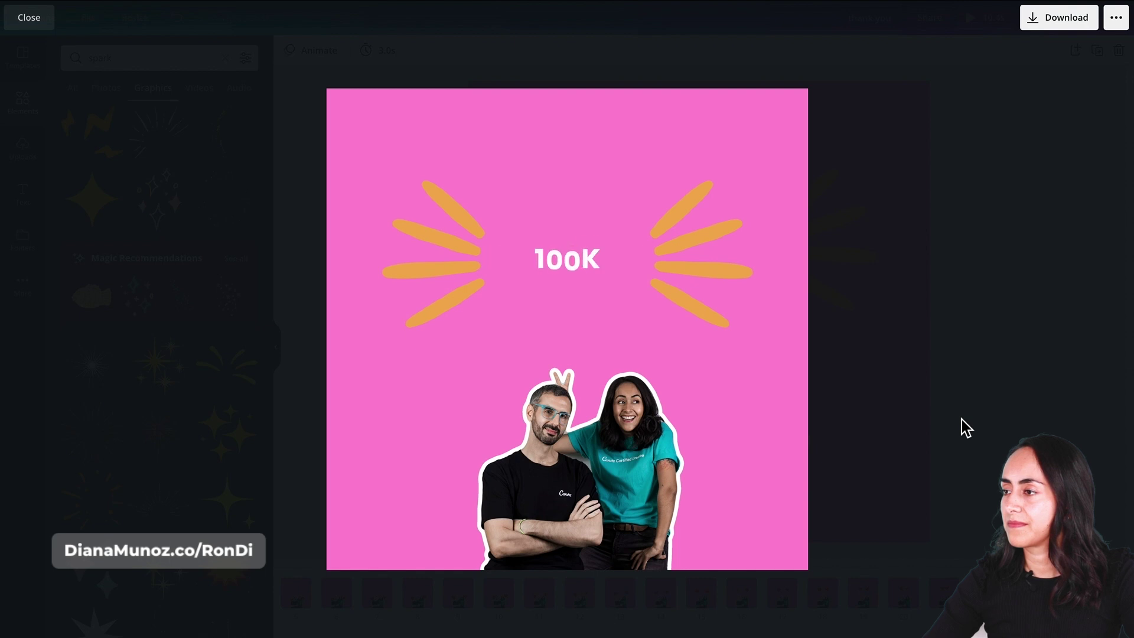
click(943, 501)
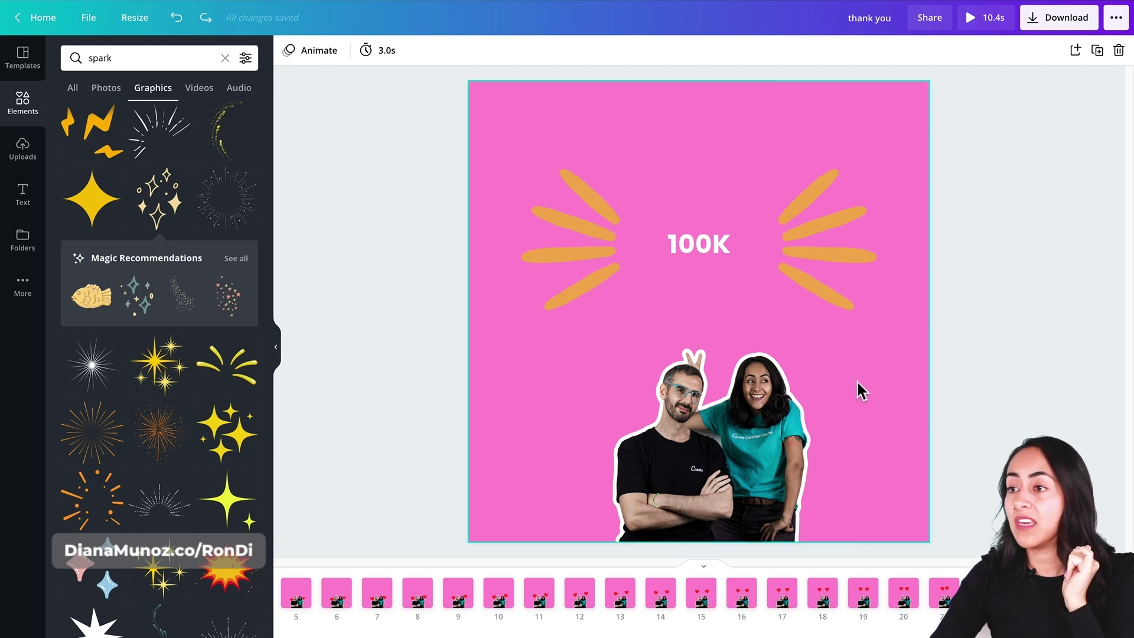
- Browse the audio library and add the Epic track "The Sound of Arrows" to the animation
click(23, 301)
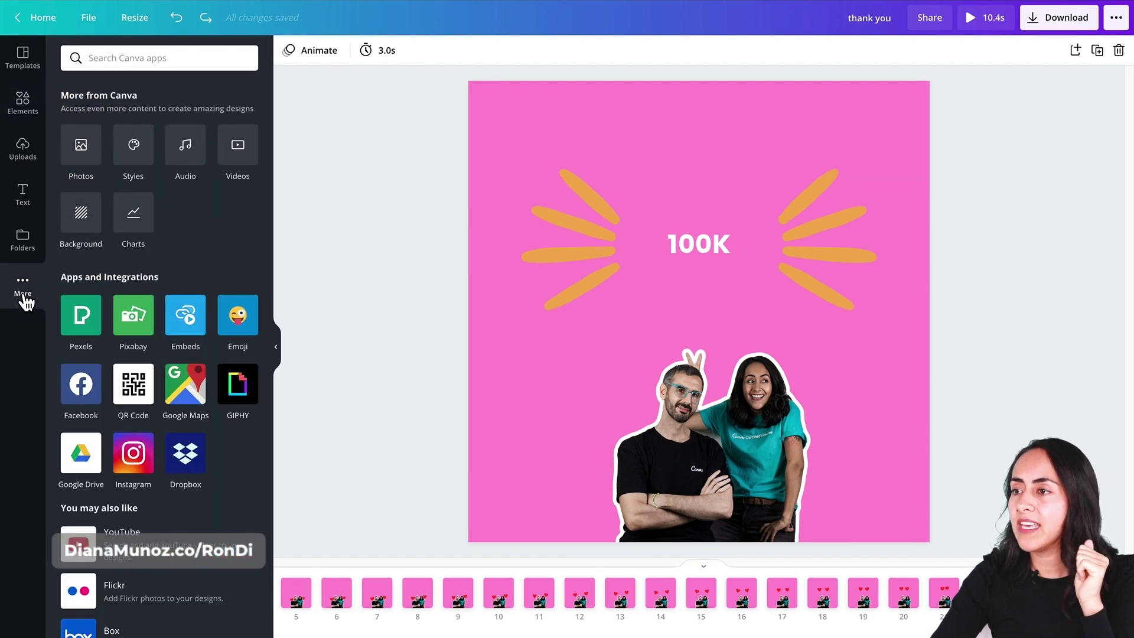
click(203, 158)
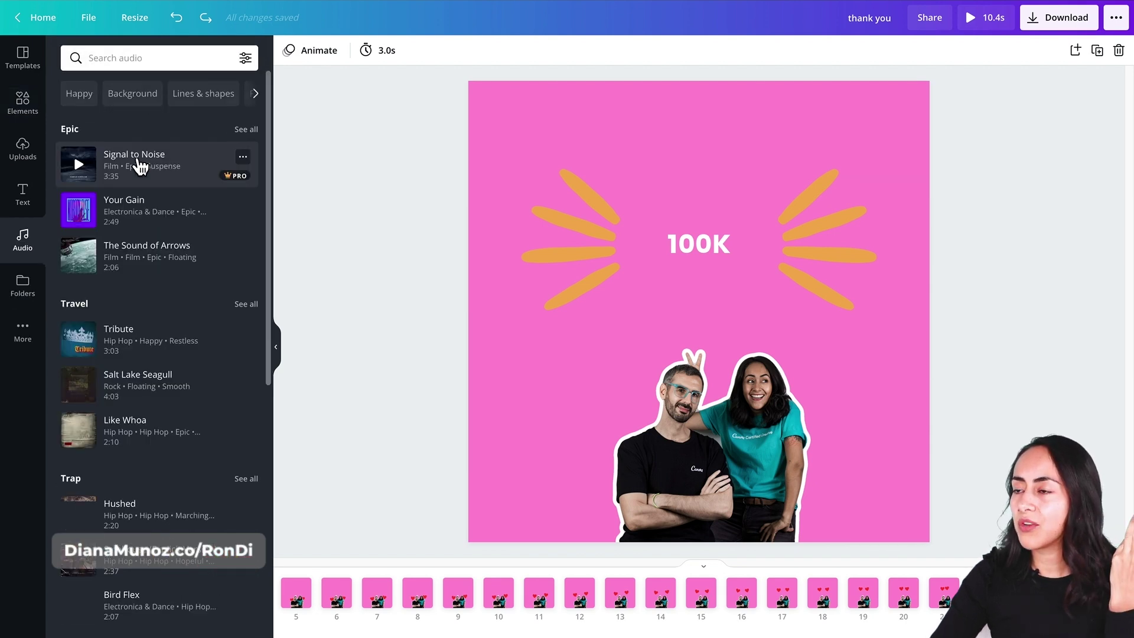
scroll(185, 197, down, 10)
scroll(220, 453, down, 6)
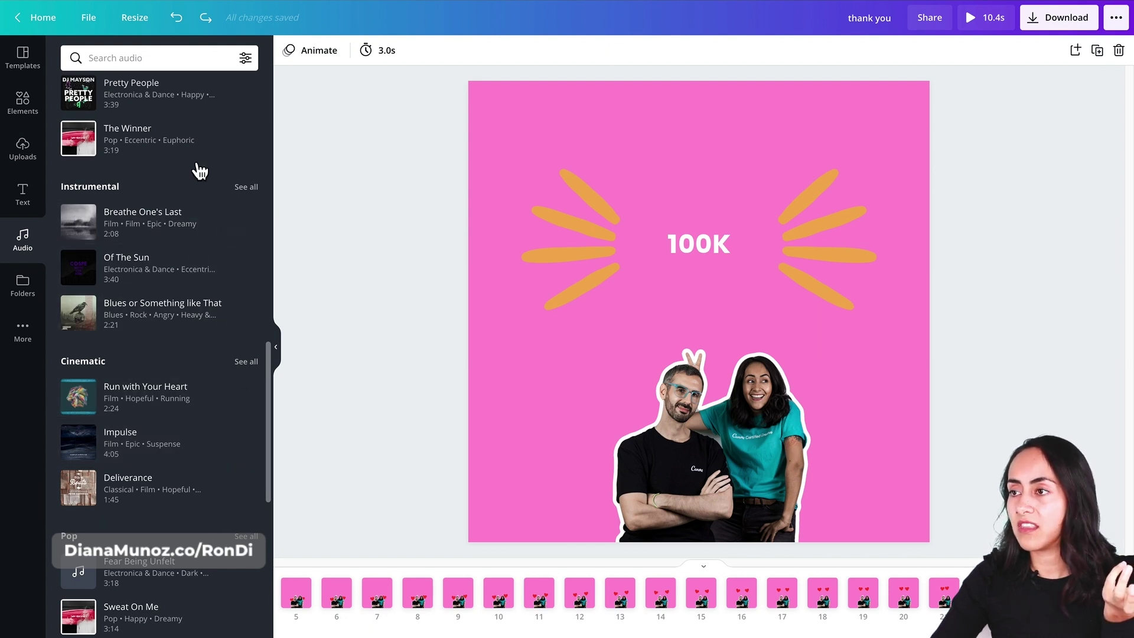
scroll(197, 223, up, 4)
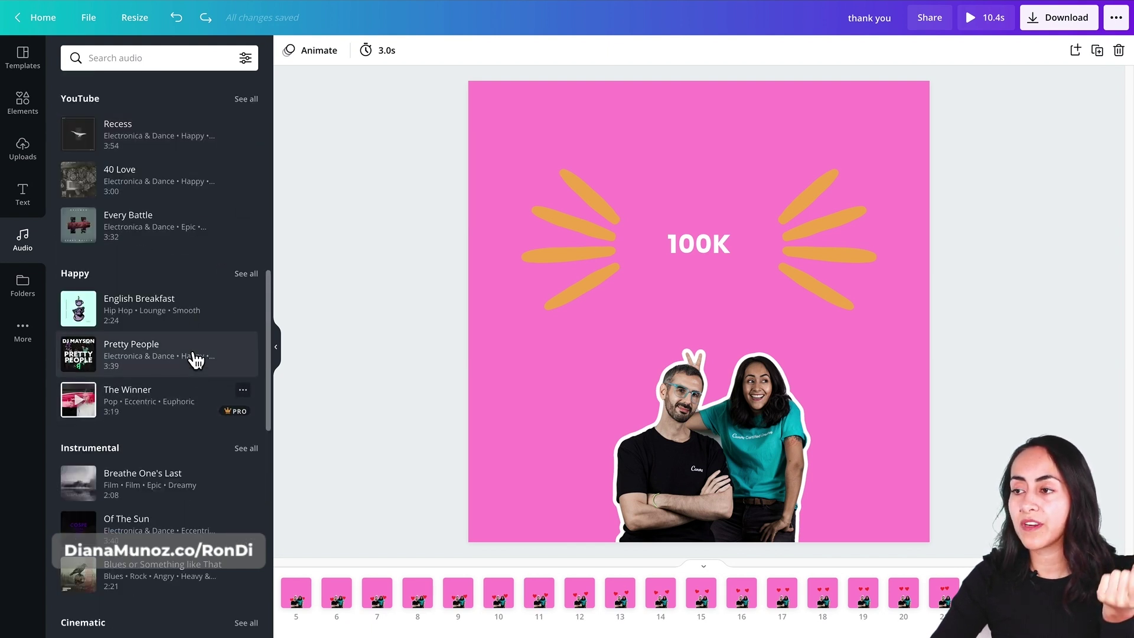
scroll(195, 304, up, 4)
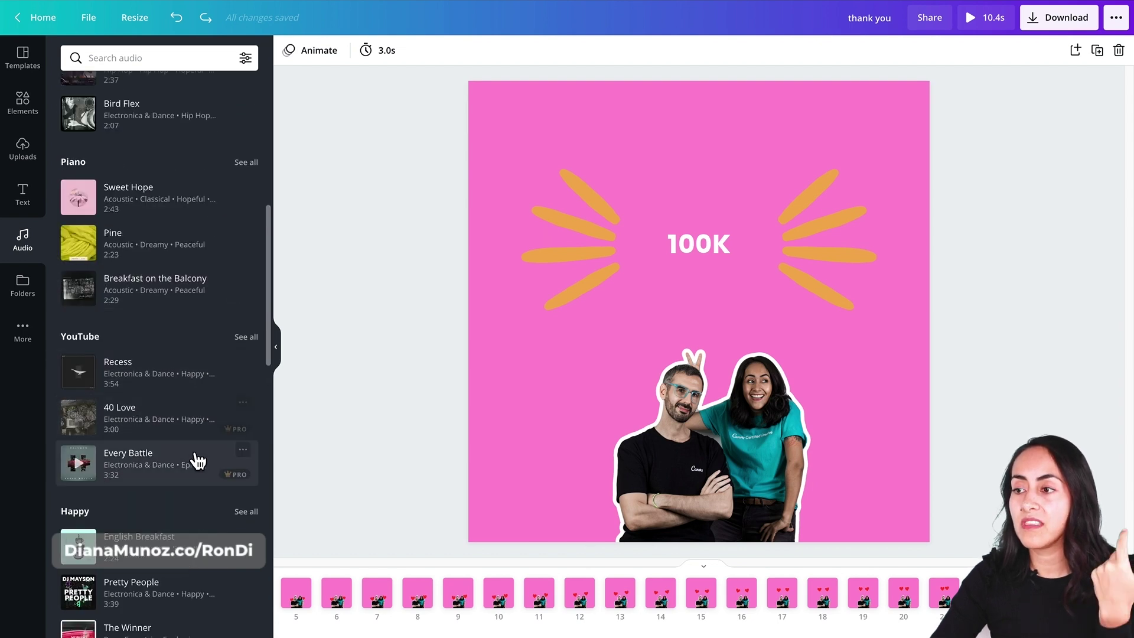
scroll(197, 464, up, 6)
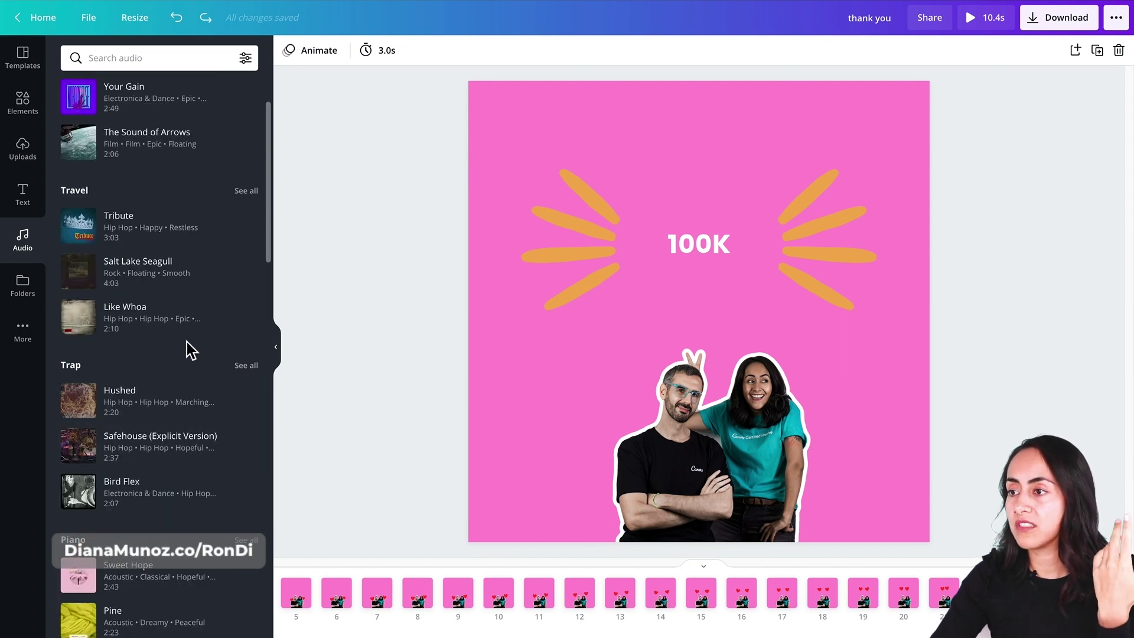
scroll(189, 349, up, 2)
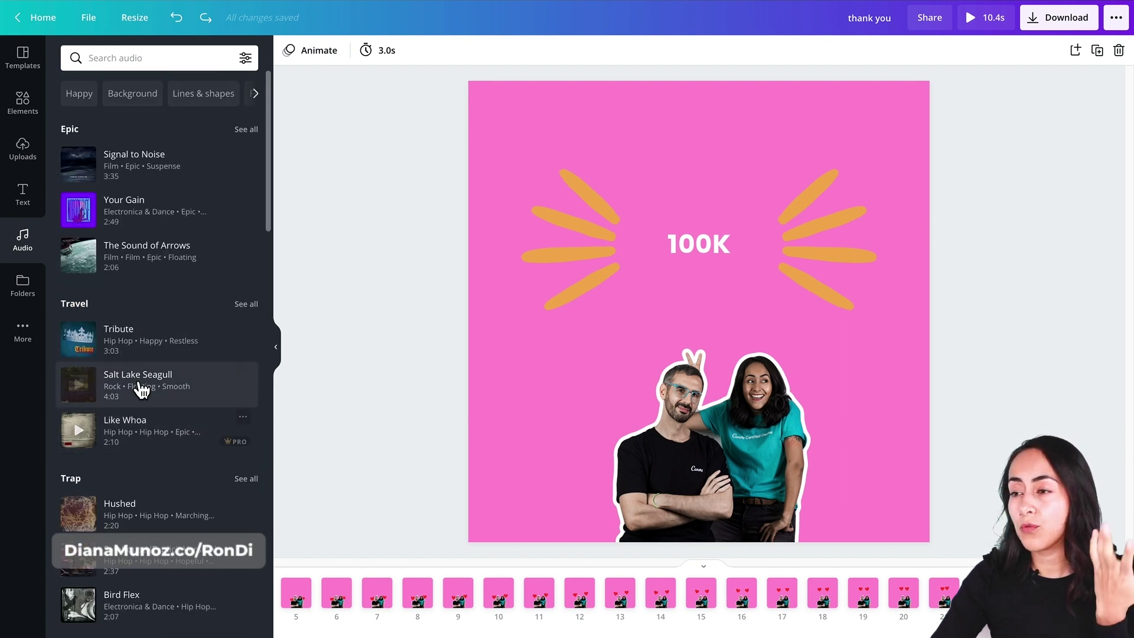
click(144, 268)
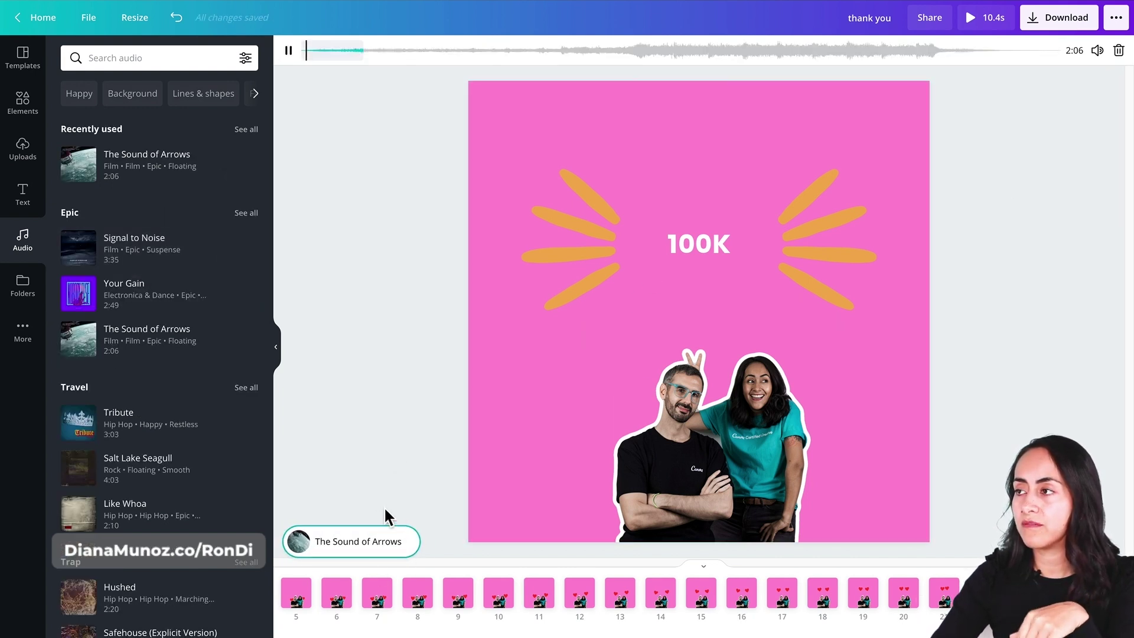
- Remove "The Sound of Arrows" track from the animation and check the uploaded audio files
click(1116, 97)
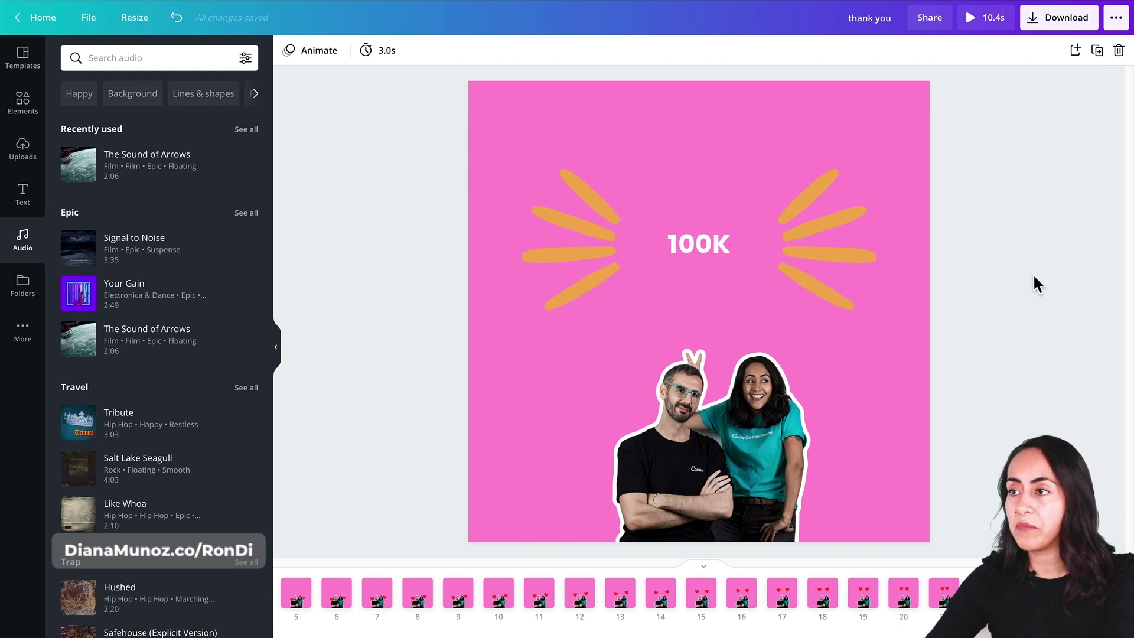
click(22, 148)
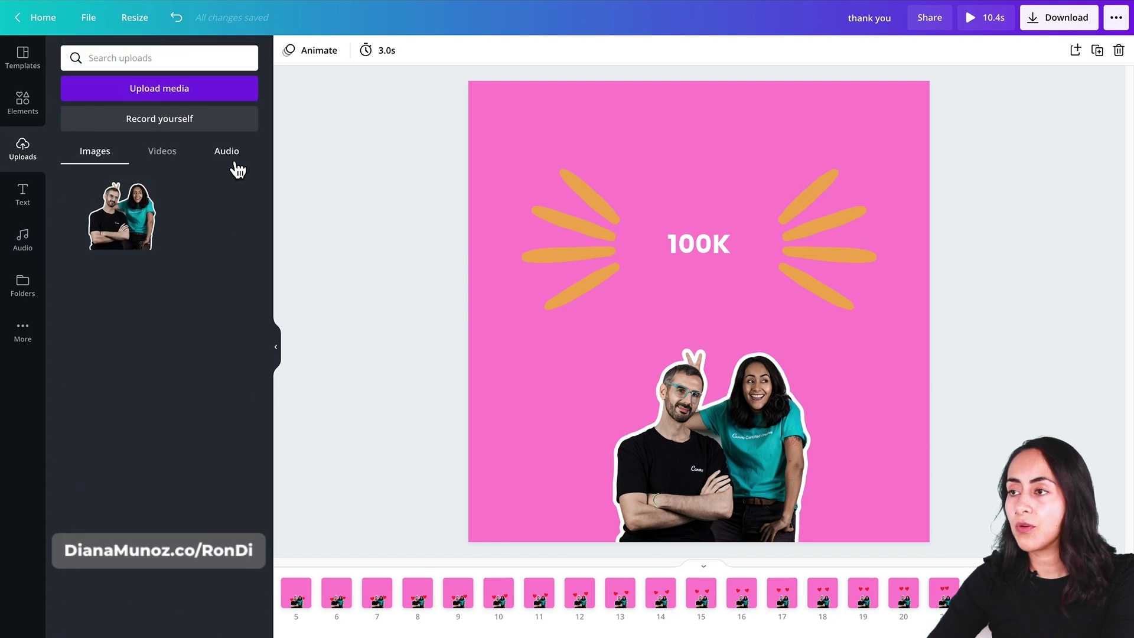
click(235, 165)
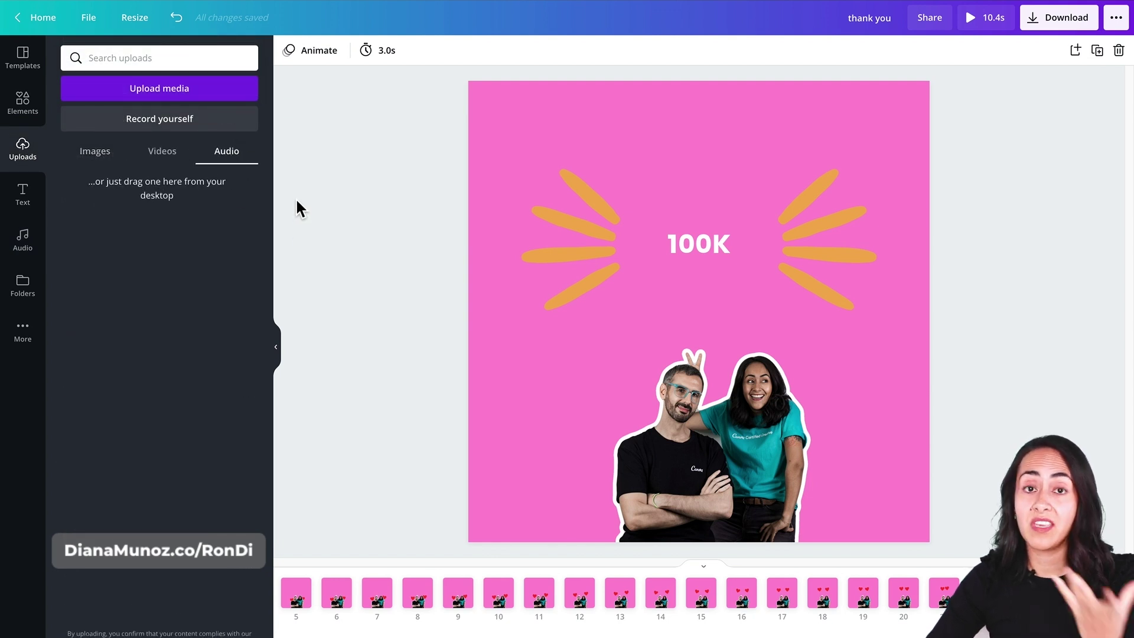
click(276, 346)
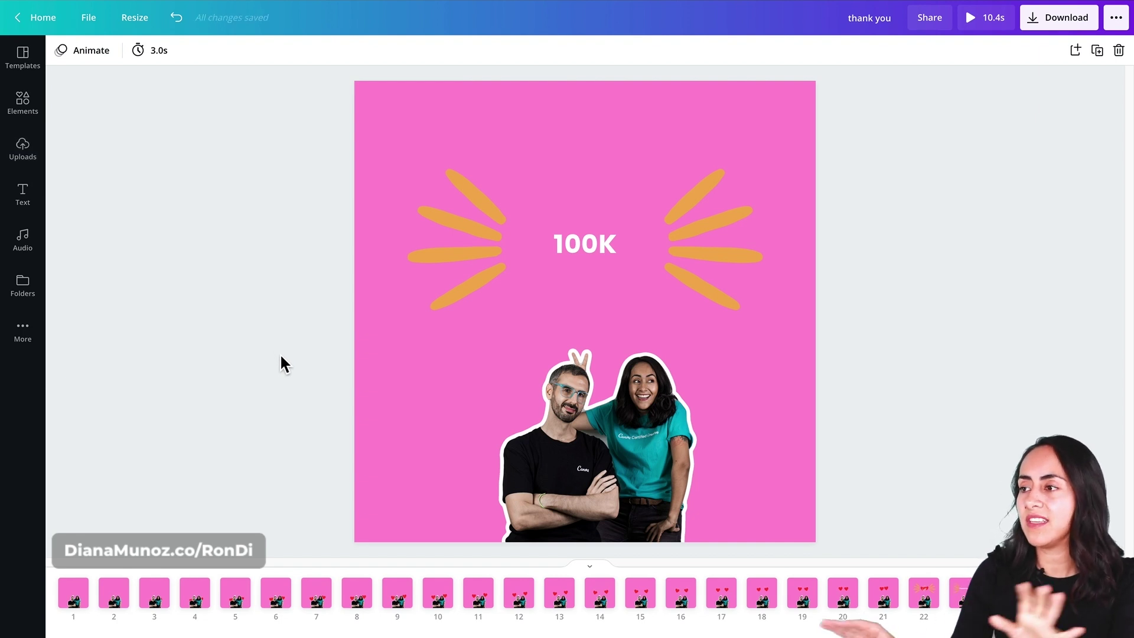
- Set the animation's download file type to GIF and keep all 24 pages included
click(1066, 21)
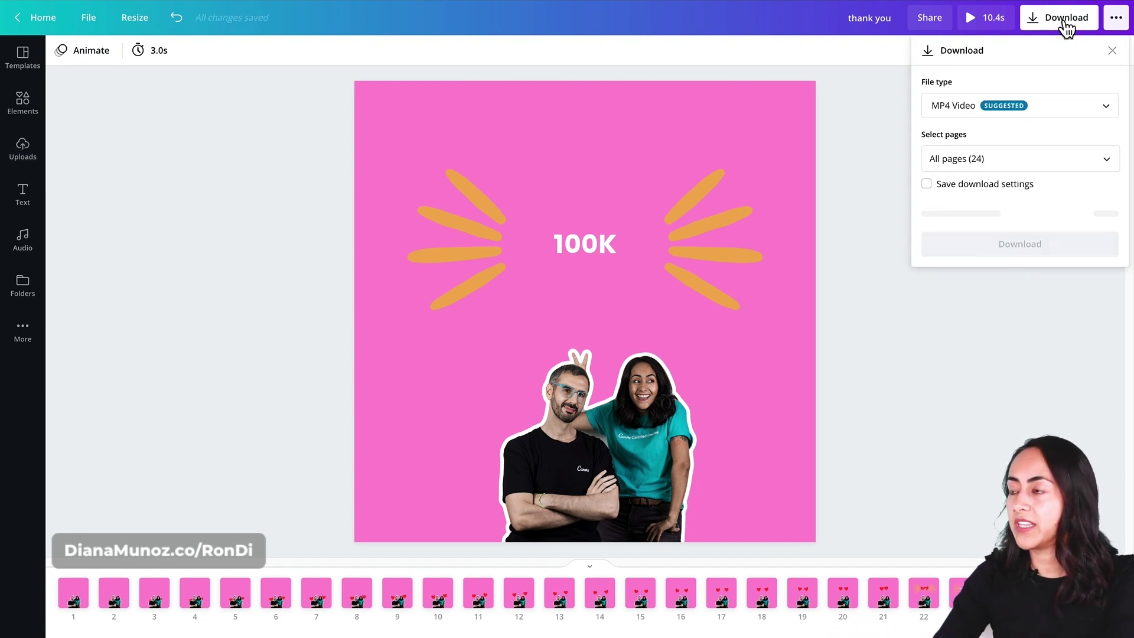
click(1074, 112)
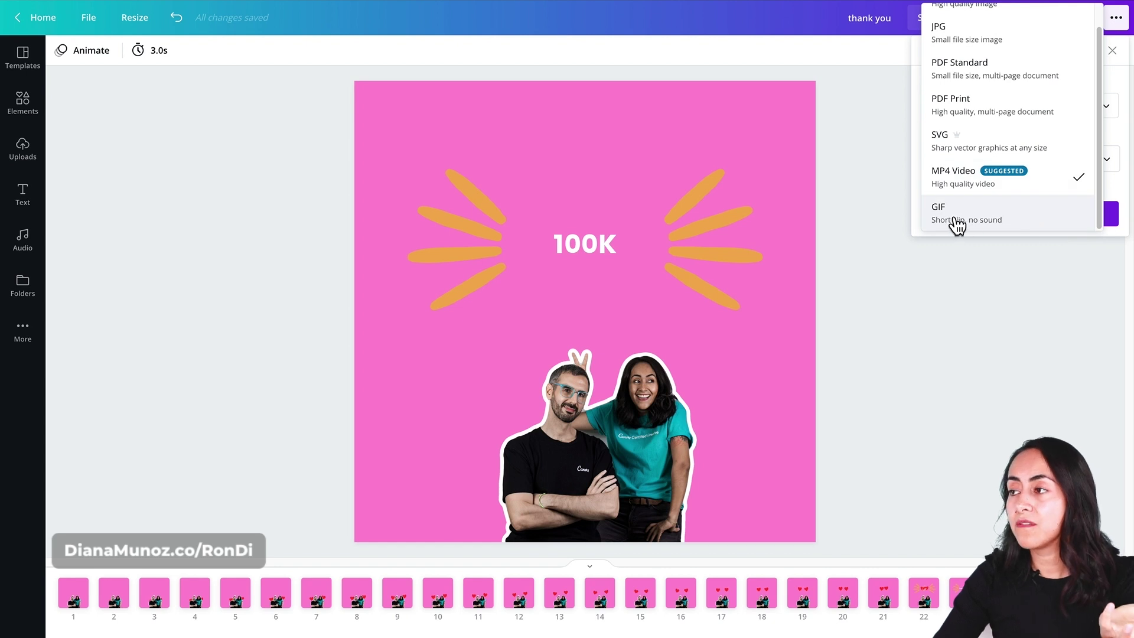
click(1028, 225)
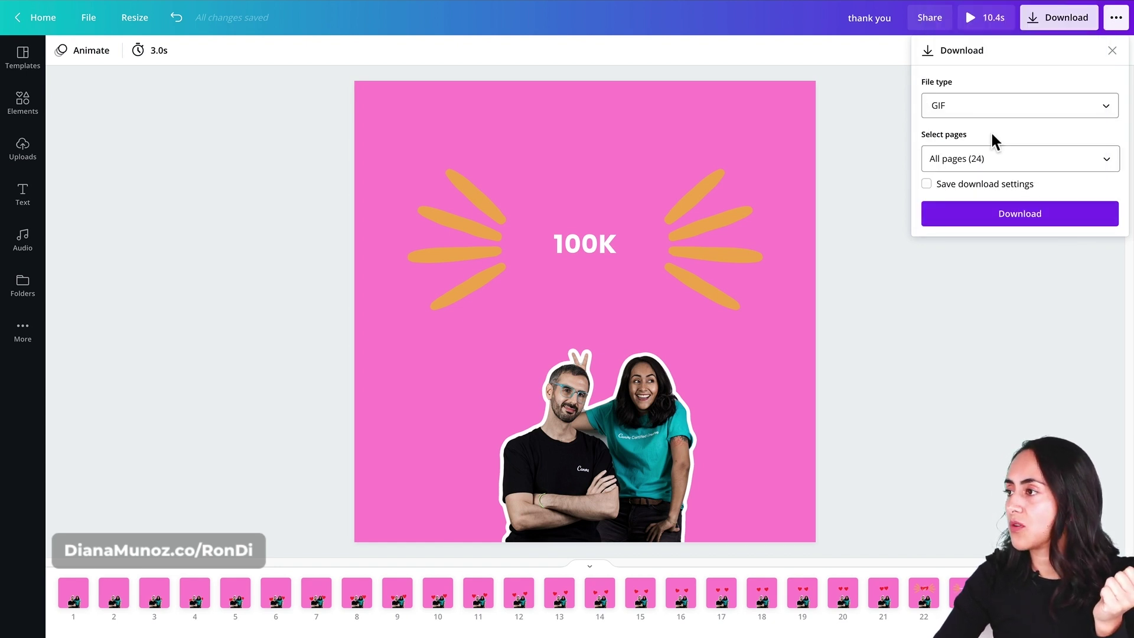
click(1029, 156)
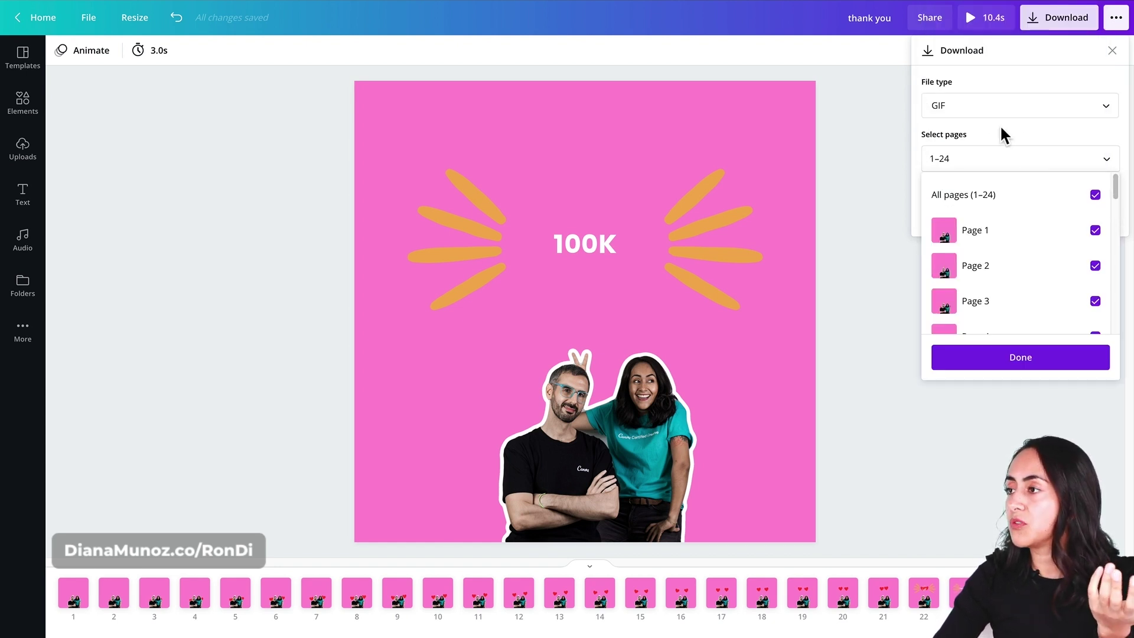
click(975, 145)
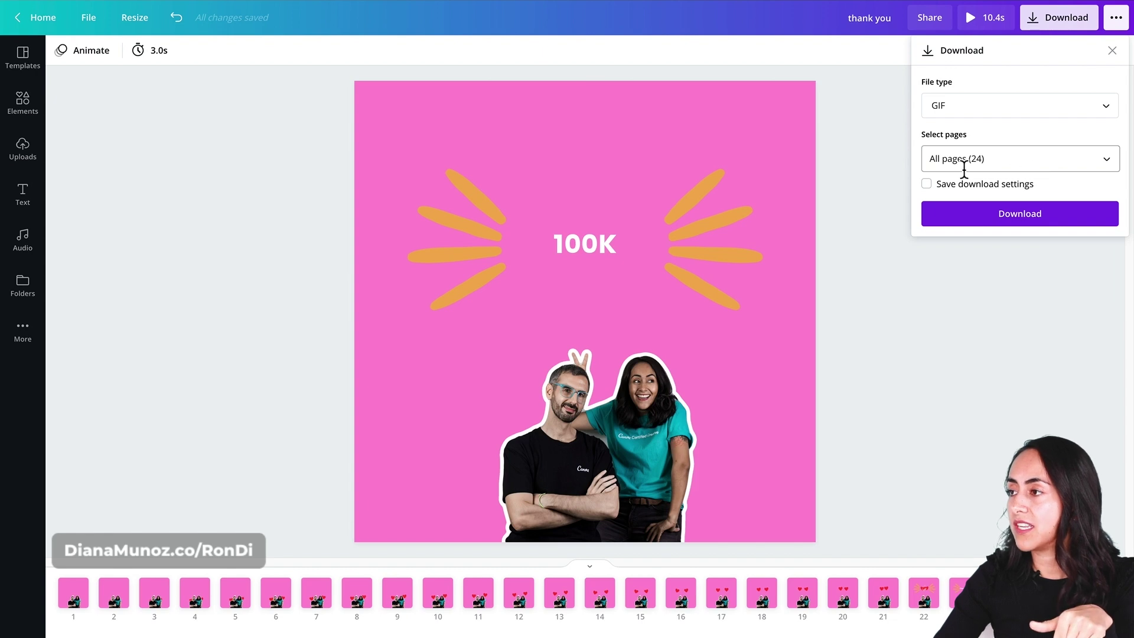